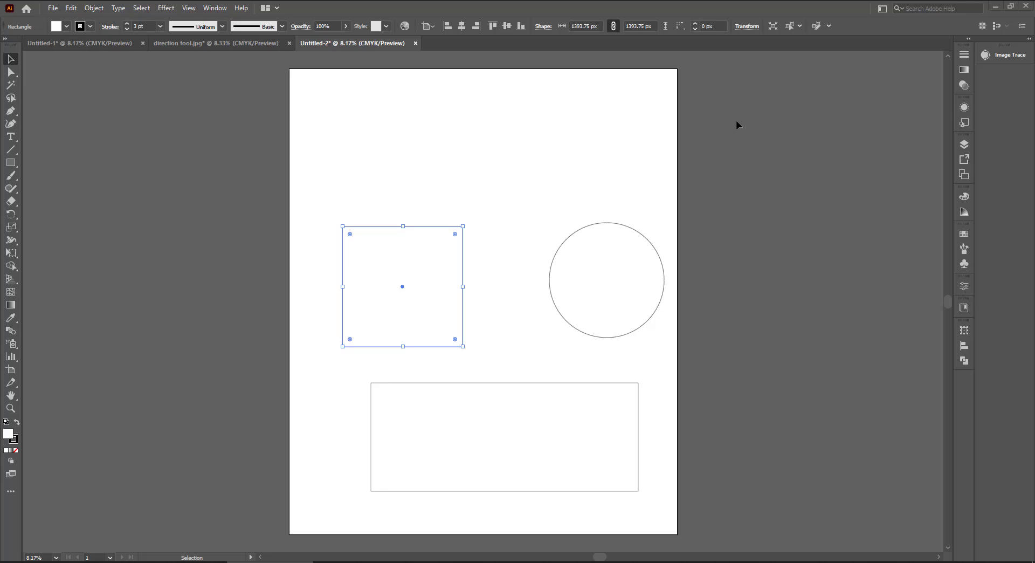
Inspect the circle's top, bottom, right and left anchor points in turn with the Direct Selection tool.
left_click(10, 72)
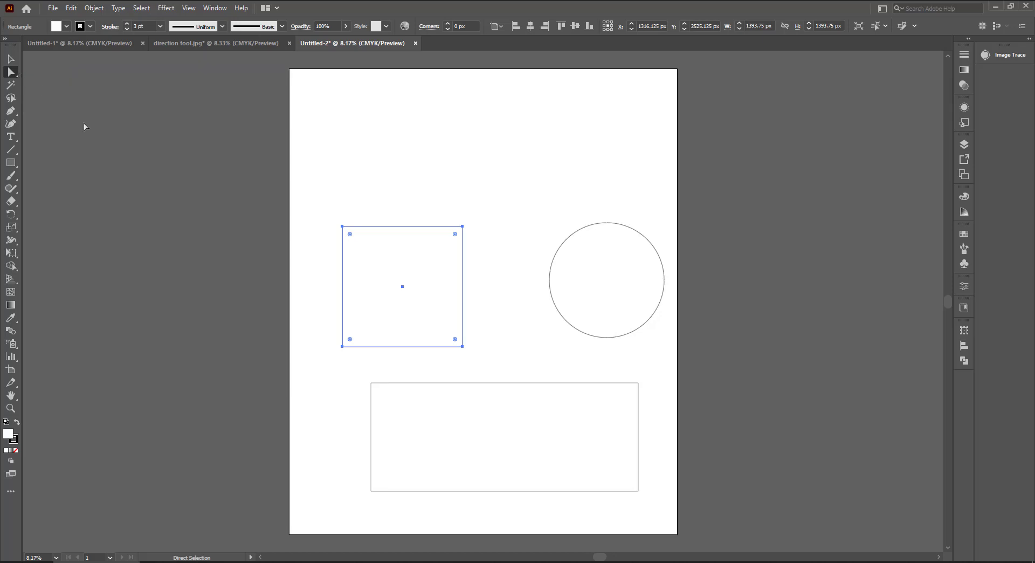
left_click(607, 223)
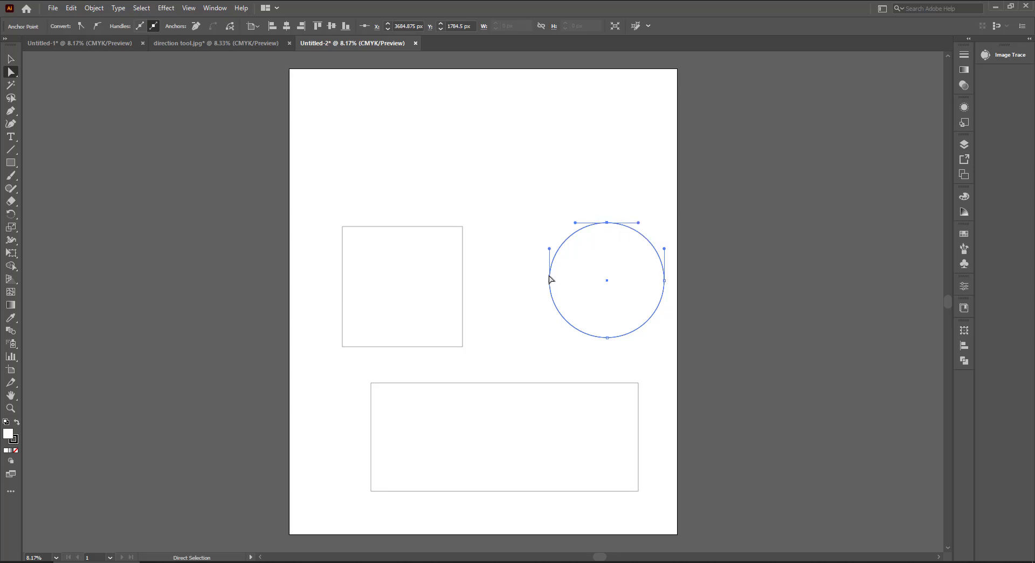
left_click(608, 338)
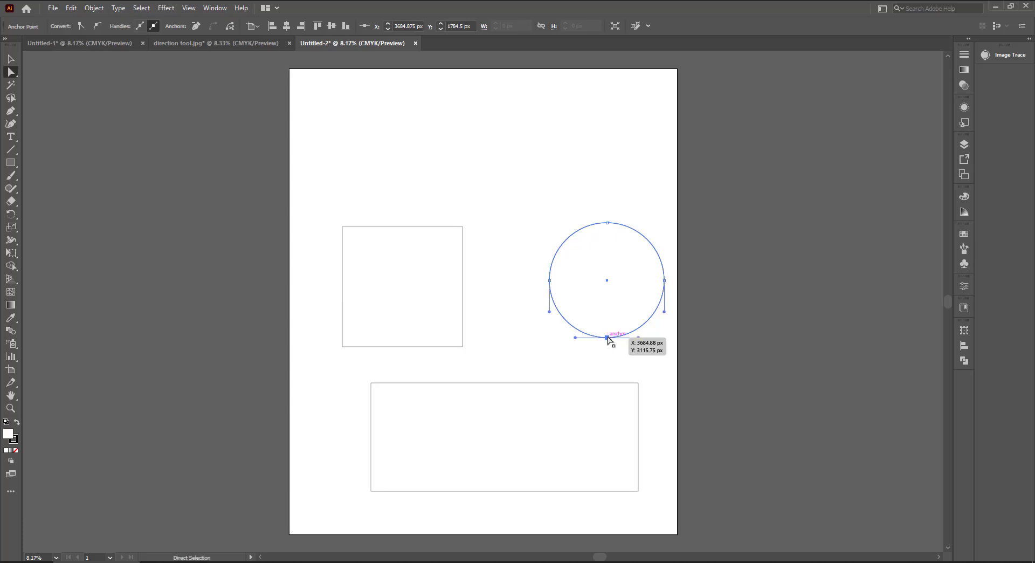
left_click(665, 281)
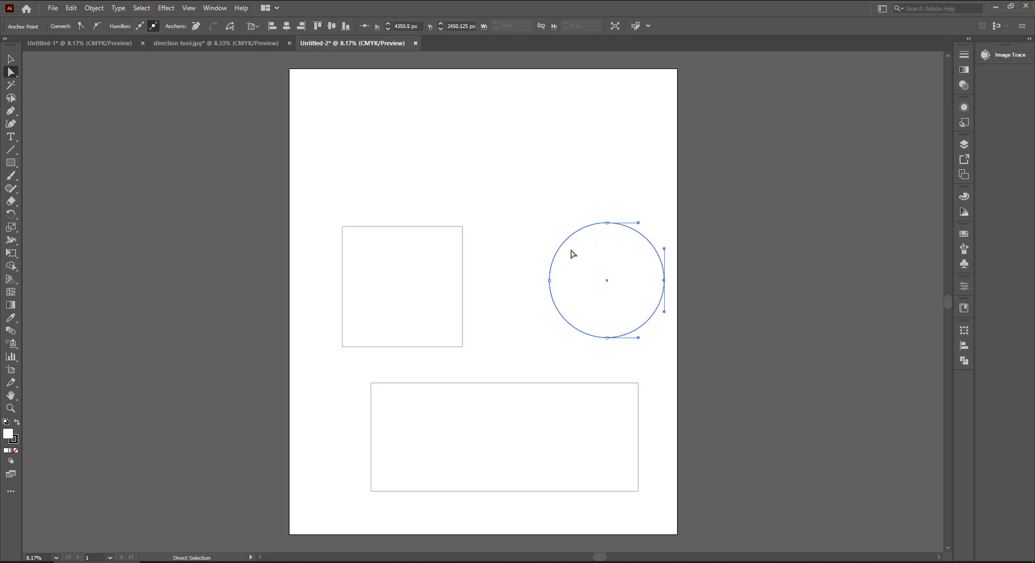
left_click(549, 280)
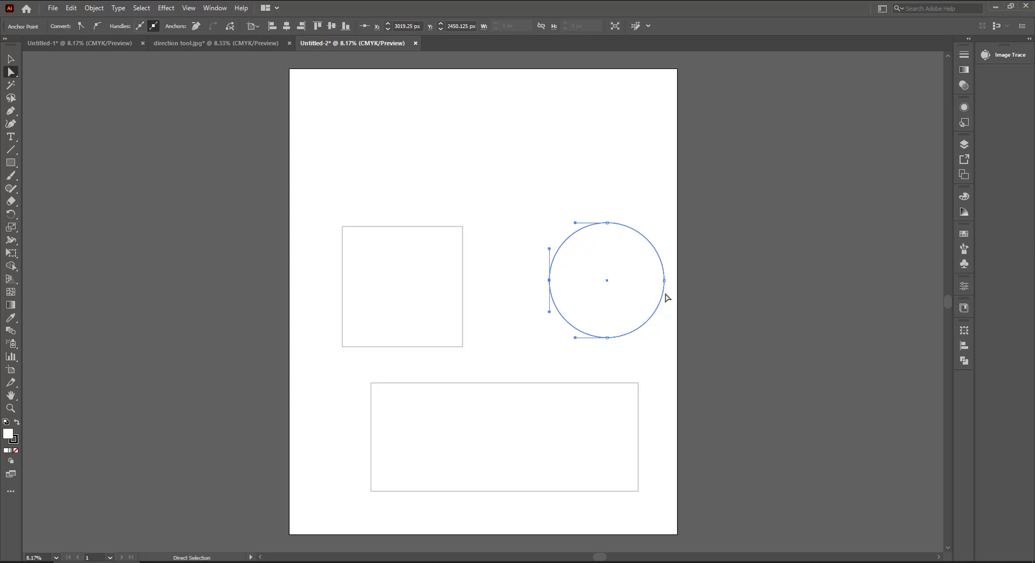
Inspect the square's four corner anchor points one after another, from the upper-left corner around to the upper-right.
left_click(396, 228)
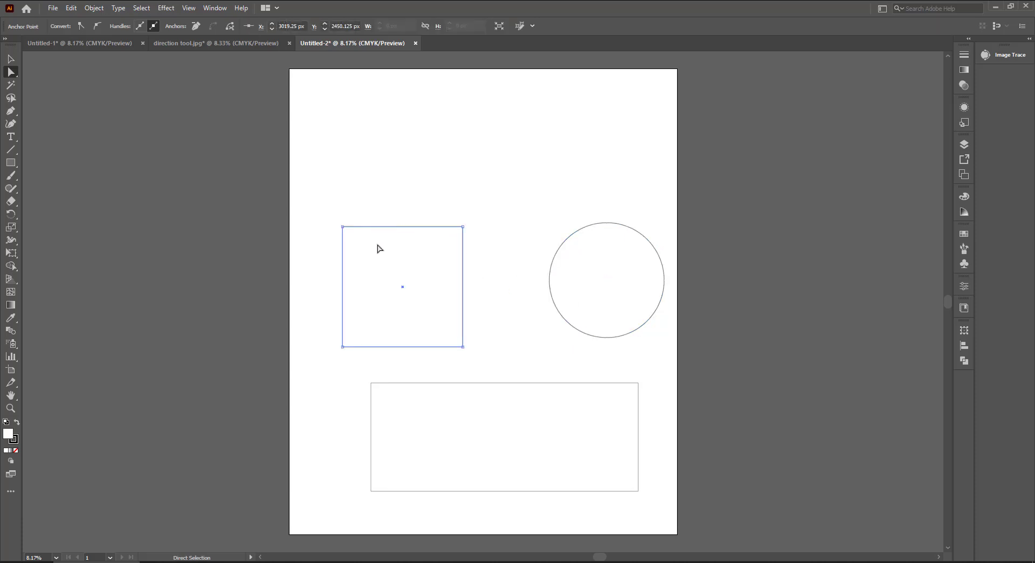
left_click(344, 228)
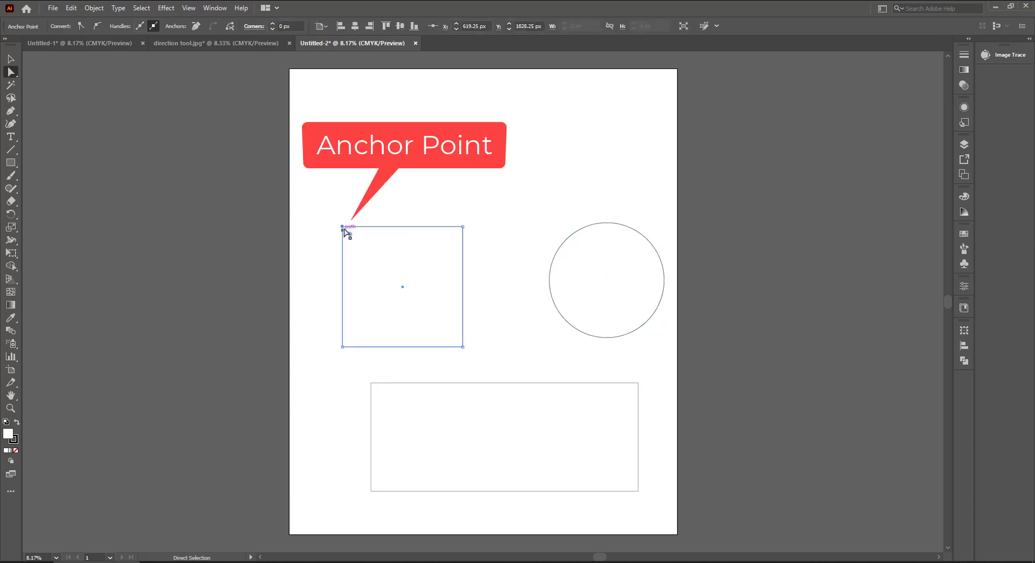
left_click(344, 347)
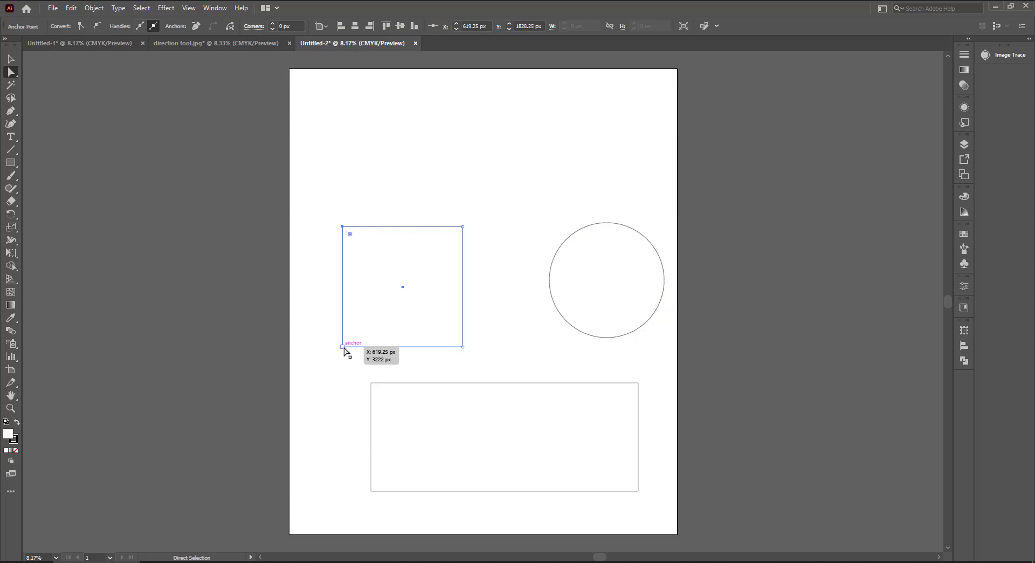
left_click(463, 347)
left_click(462, 227)
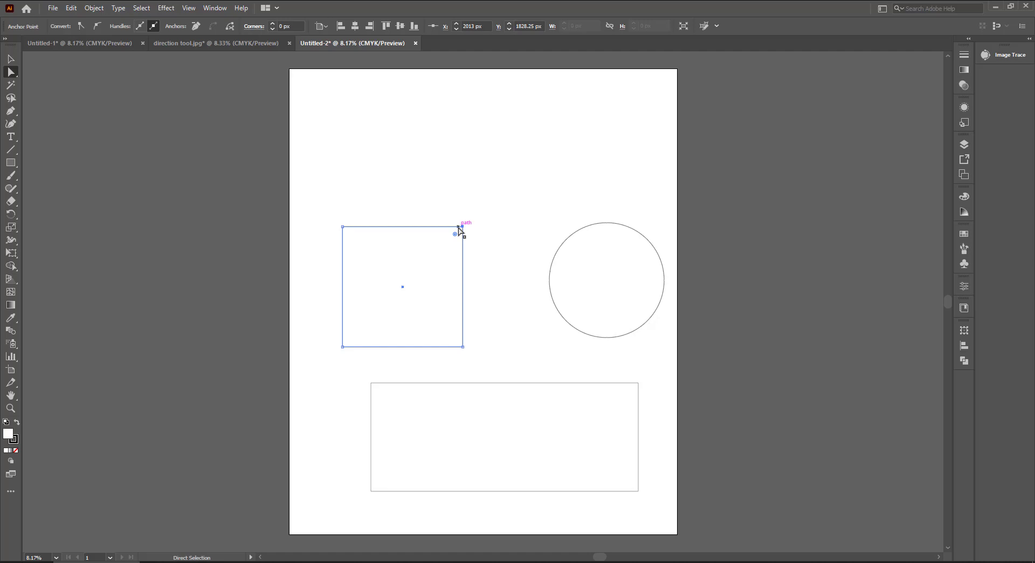
Inspect the four corner anchor points of the wide rectangle below the square and circle.
left_click(449, 387)
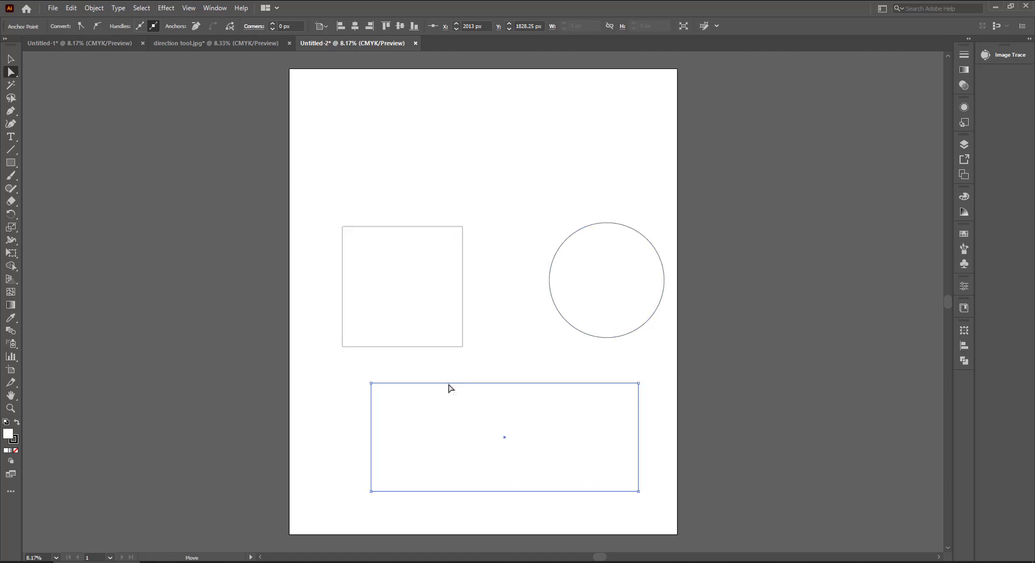
left_click(371, 383)
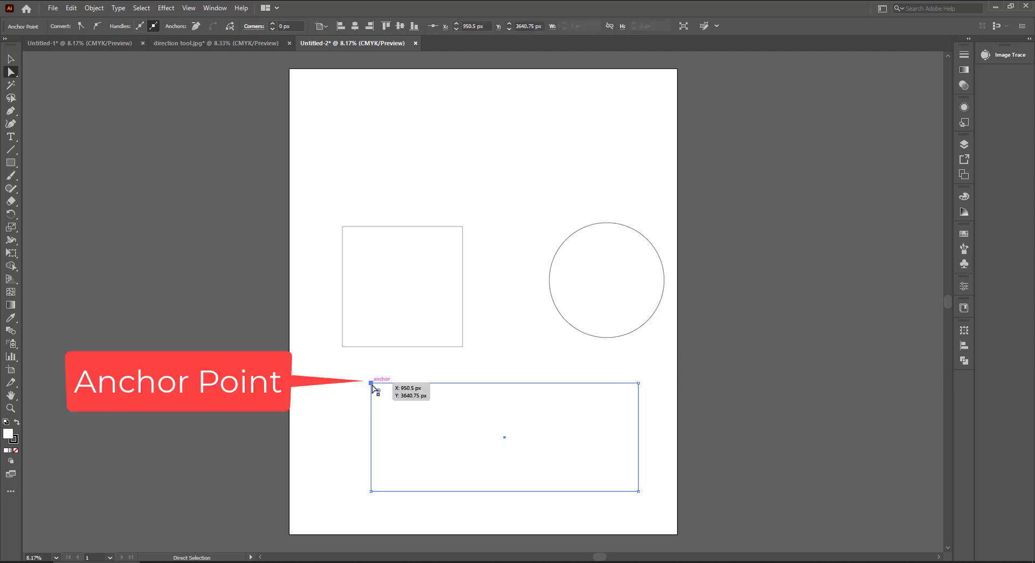
left_click(371, 491)
left_click(638, 490)
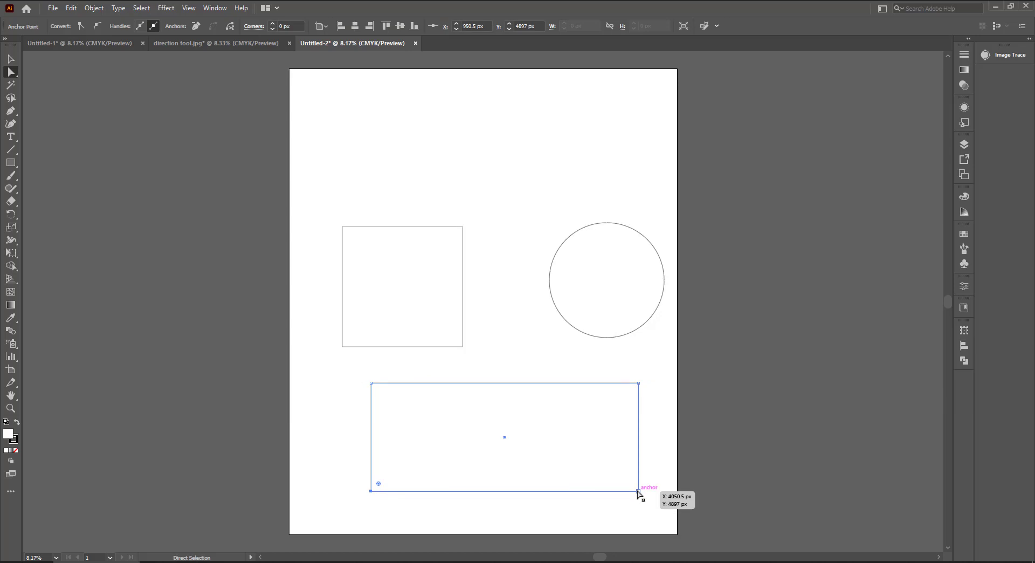
left_click(639, 383)
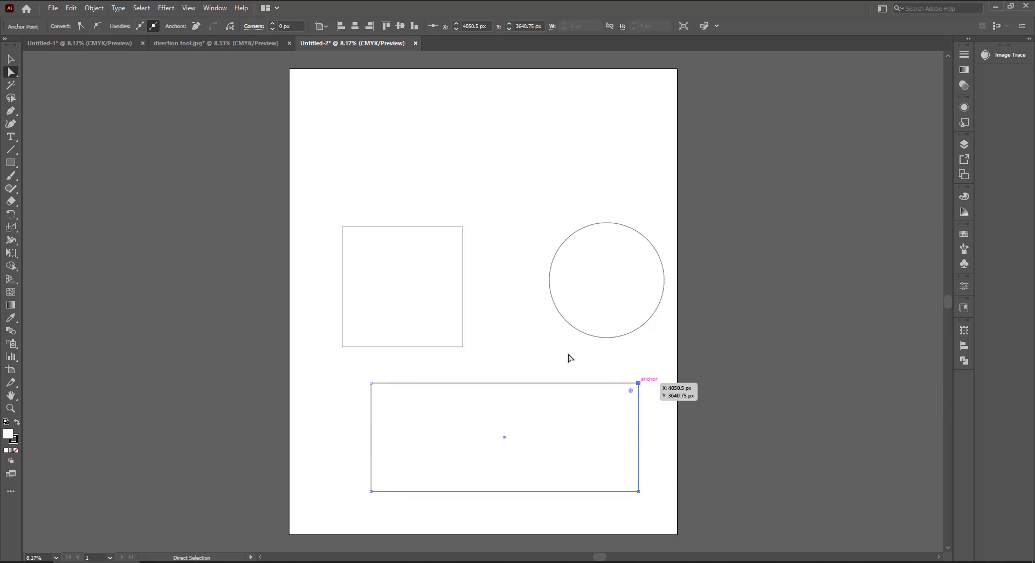
Move the square's upper-left corner anchor up and outward to about X 338 px, Y 828 px.
left_click(350, 307)
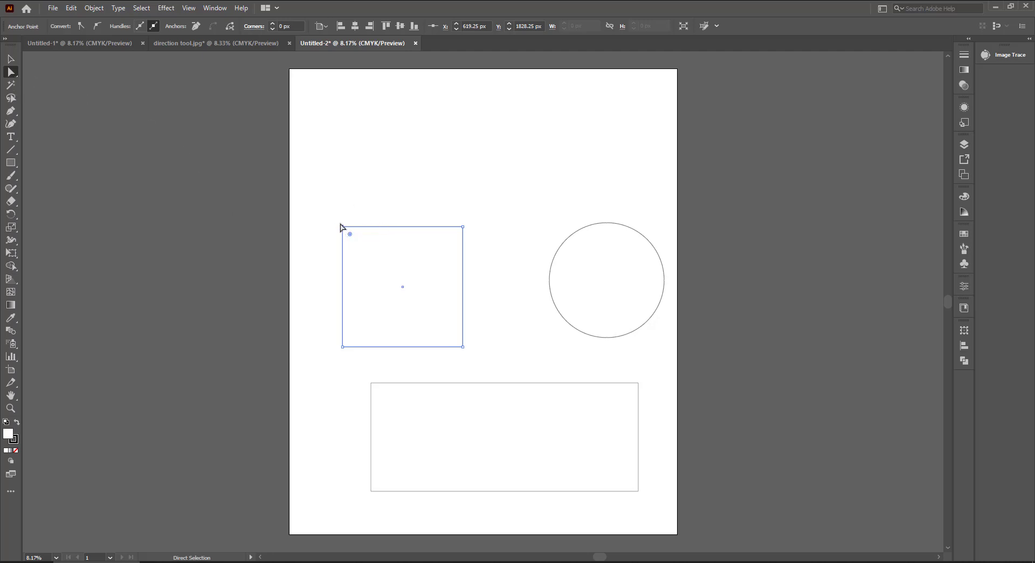
left_click(343, 228)
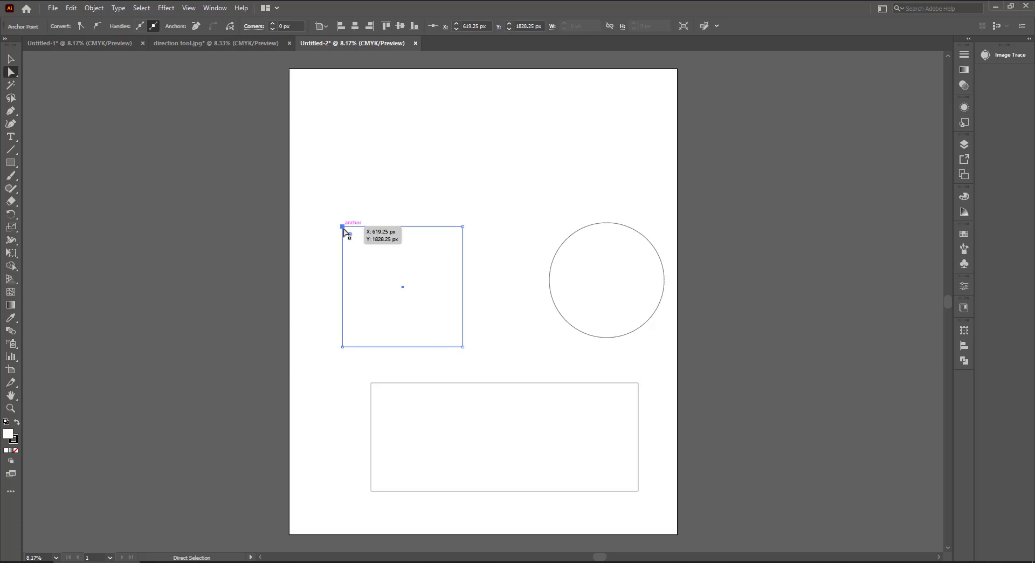
left_click_drag(344, 230, 320, 139)
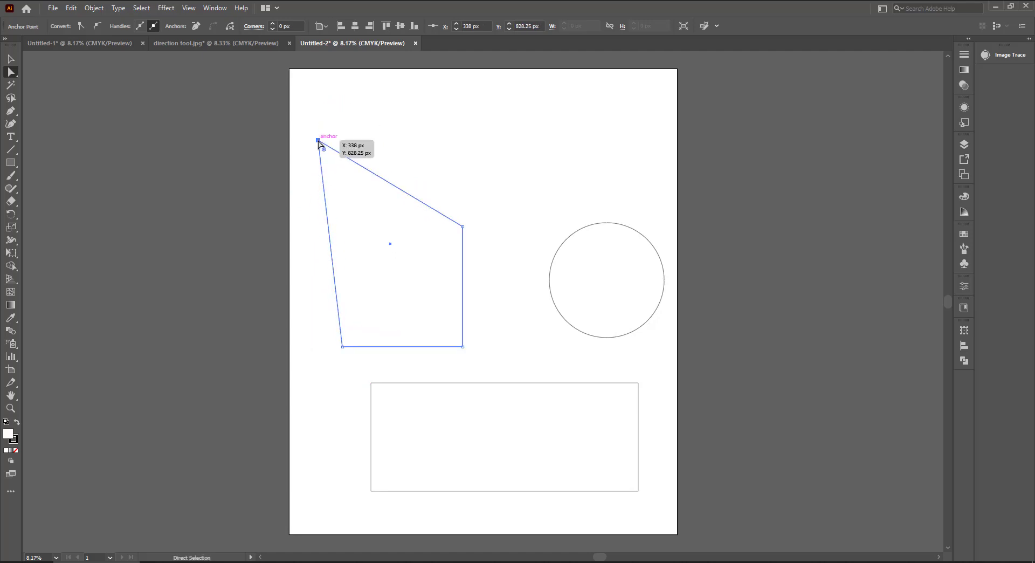
Undo the move of the square's upper-left corner anchor.
key("ctrl+z")
key("ctrl+z")
key("ctrl+z")
key("ctrl+z")
key("ctrl+z")
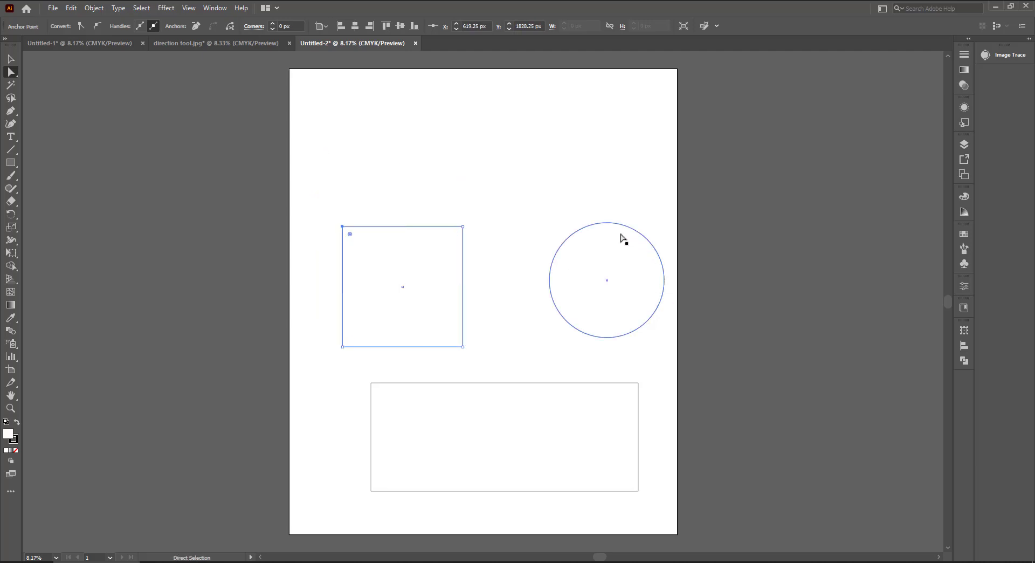
Pull the circle's top, left, right and bottom anchors outward to about Y 1060, X 2163, X 5419 and Y 3778 px respectively.
left_click(607, 223)
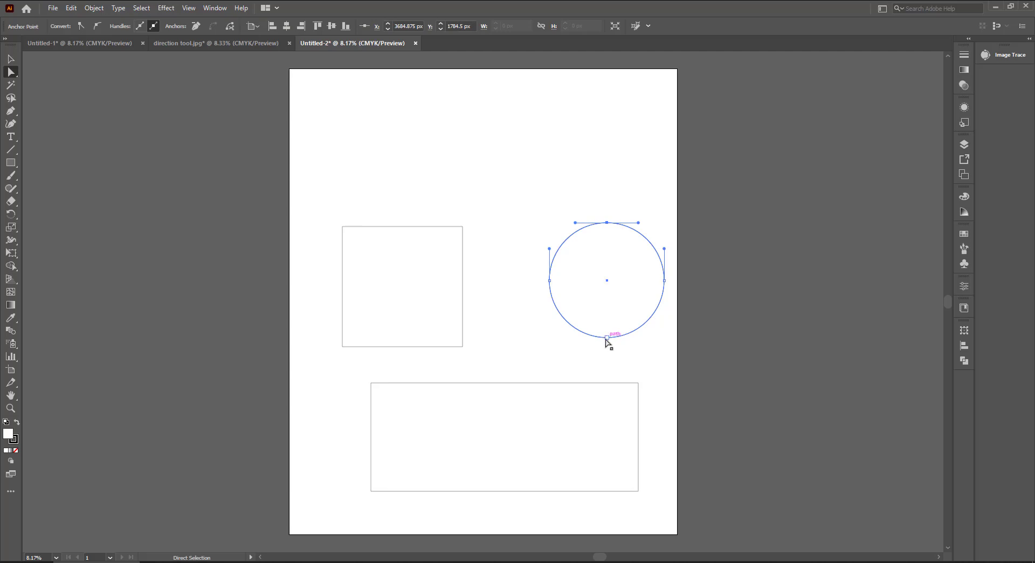
left_click(608, 338)
left_click(608, 223)
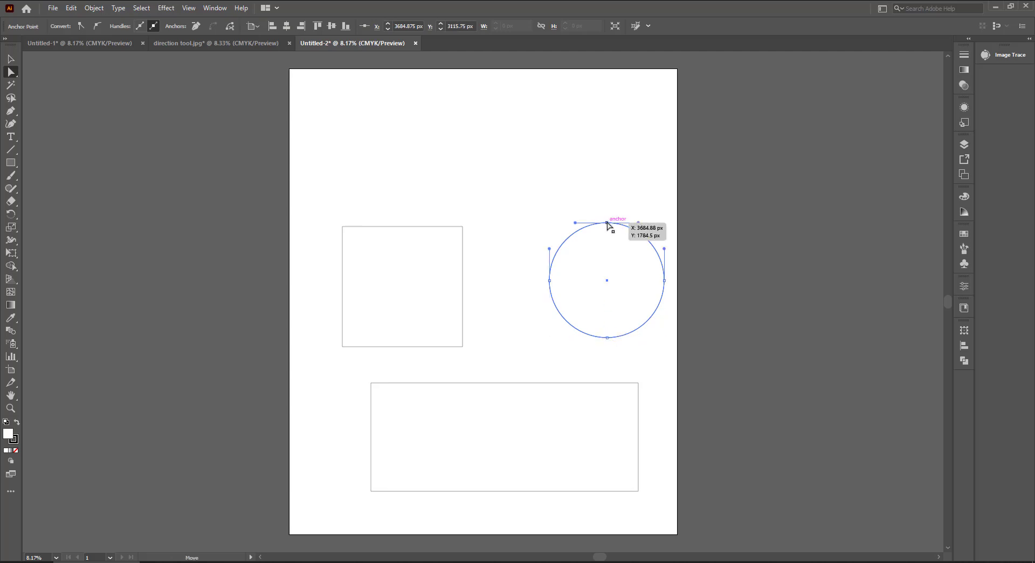
left_click_drag(608, 224, 607, 160)
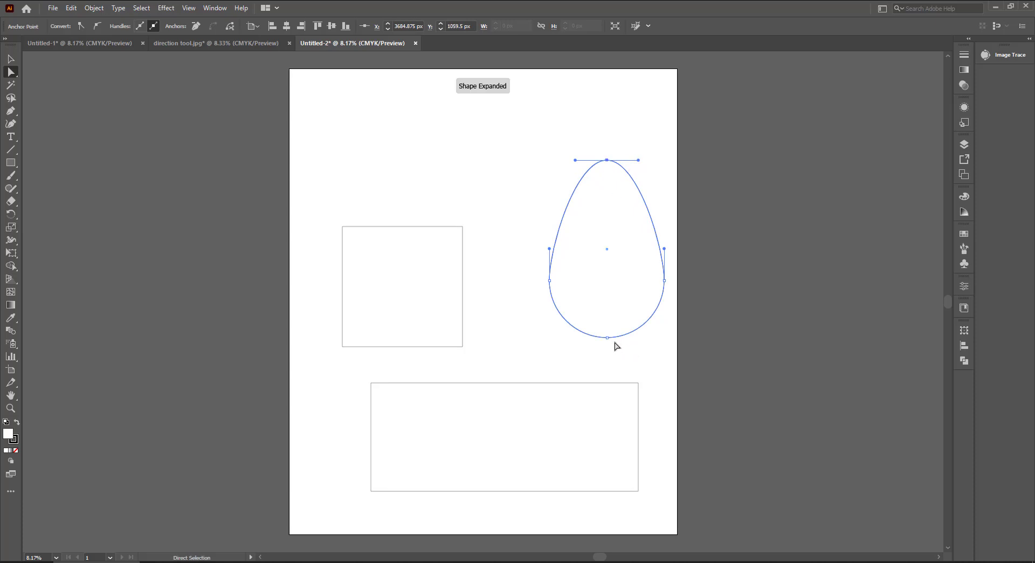
left_click_drag(549, 281, 475, 279)
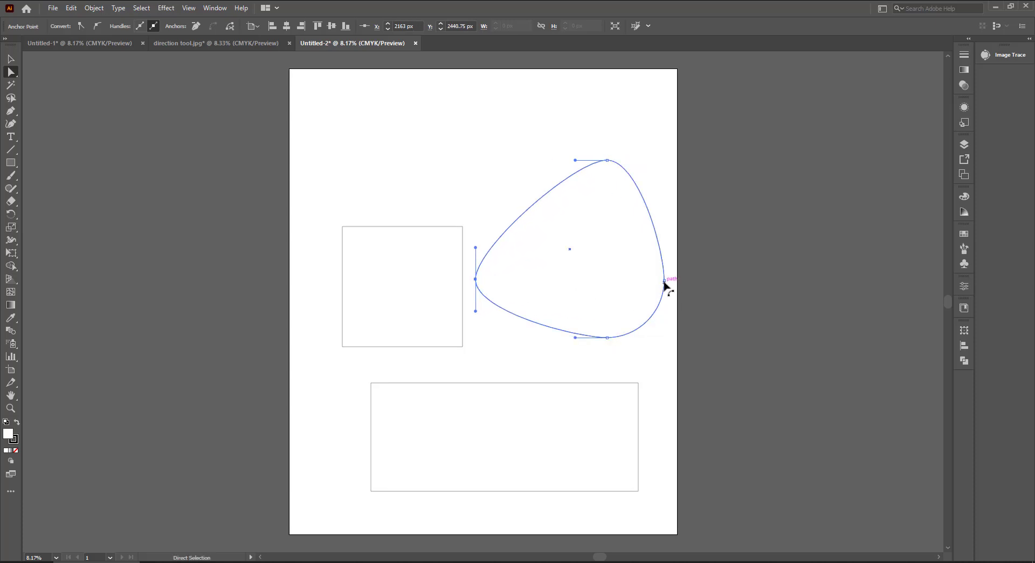
left_click_drag(665, 281, 757, 272)
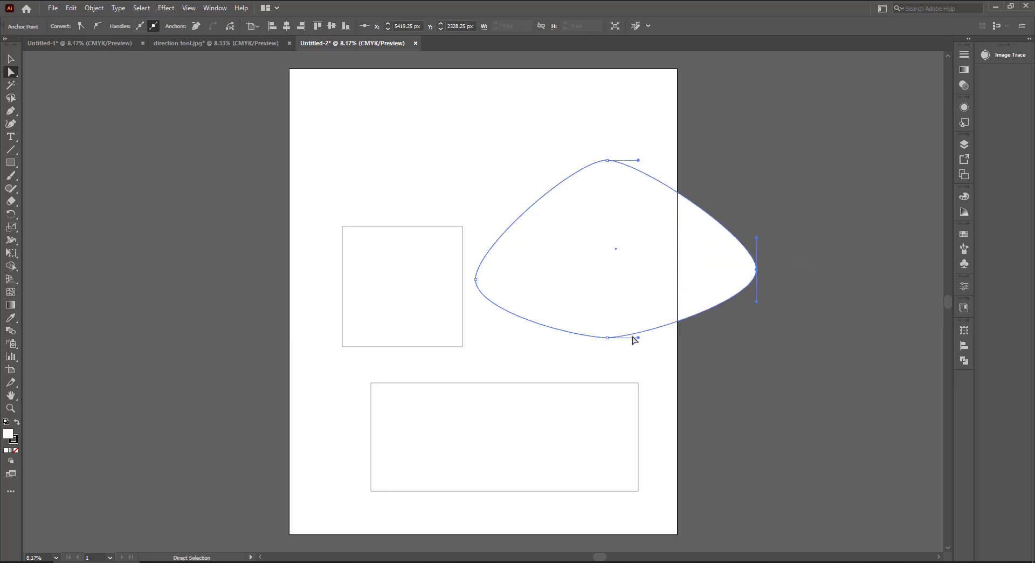
left_click_drag(608, 339, 620, 394)
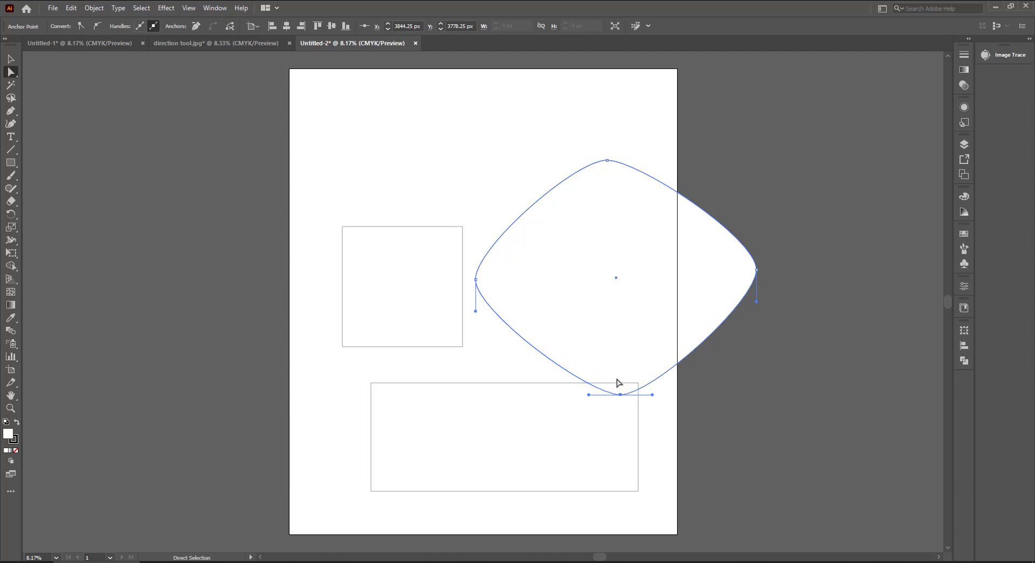
Undo all four anchor moves on the circle.
key("ctrl+z")
key("ctrl+z")
key("ctrl+z")
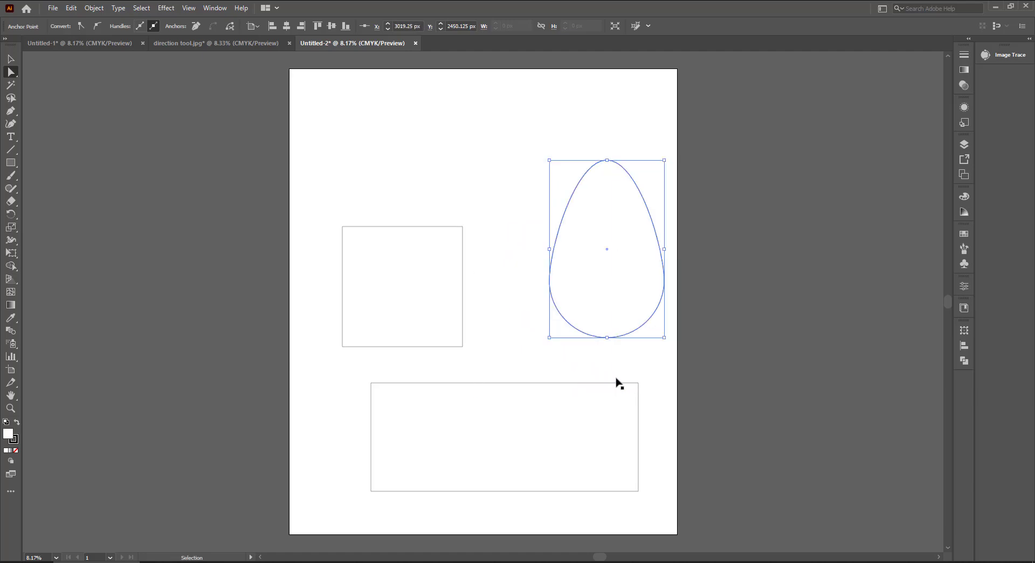
key("ctrl+z")
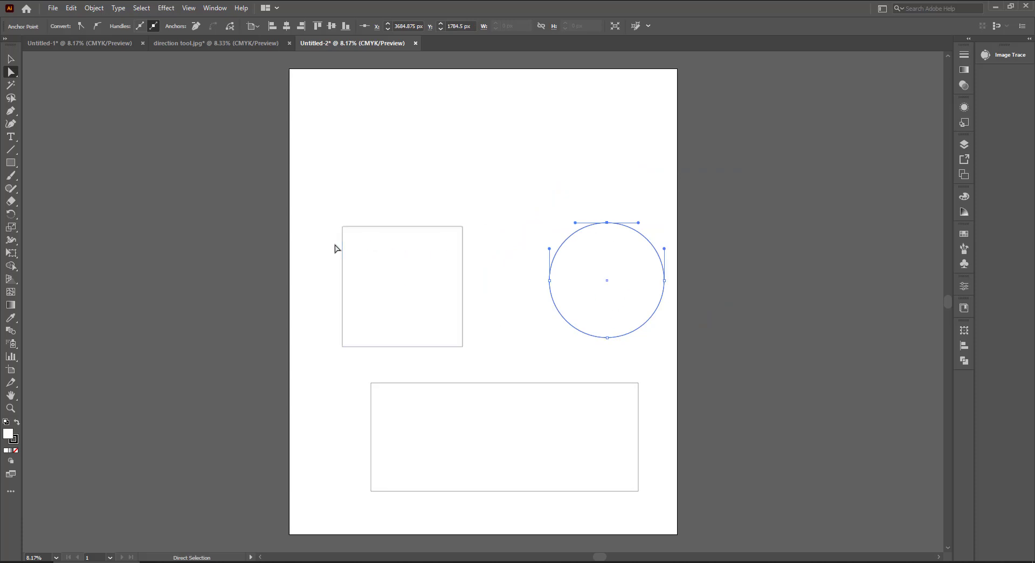
Compare the square's two upper corner anchors with the circle's four anchor points and their direction handles.
left_click(343, 227)
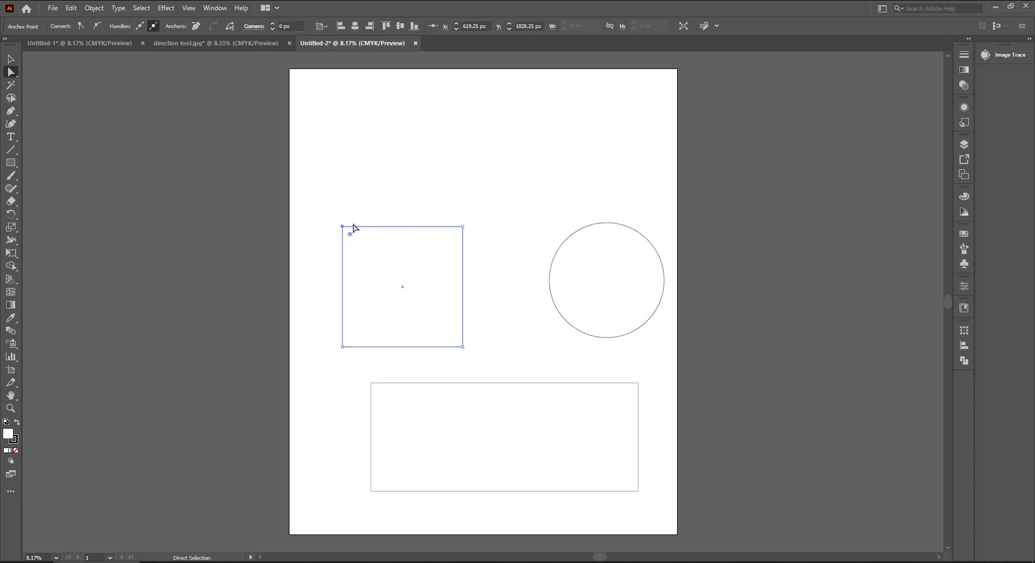
left_click(463, 226)
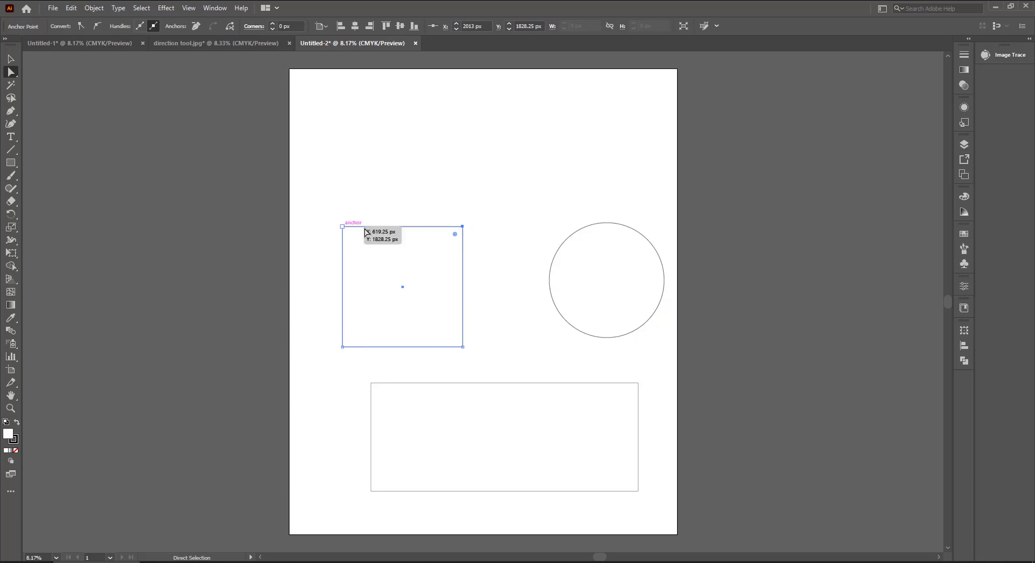
left_click(608, 223)
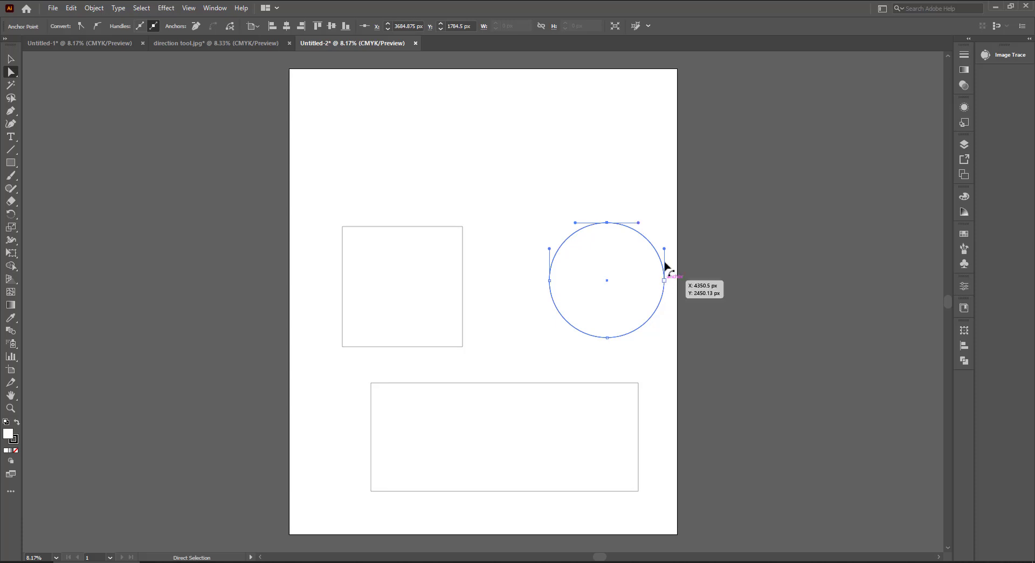
left_click(664, 281)
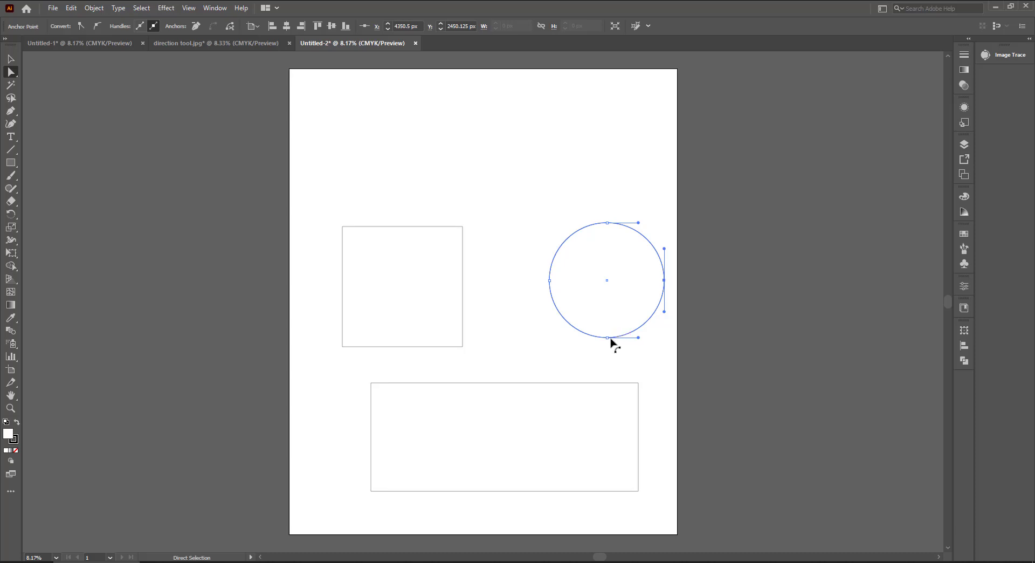
left_click(607, 338)
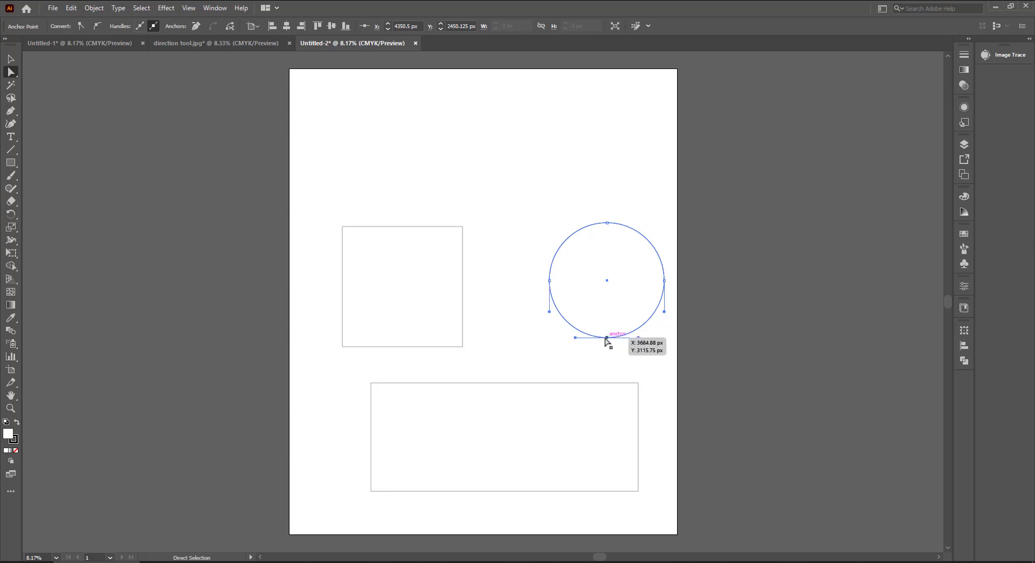
left_click(549, 280)
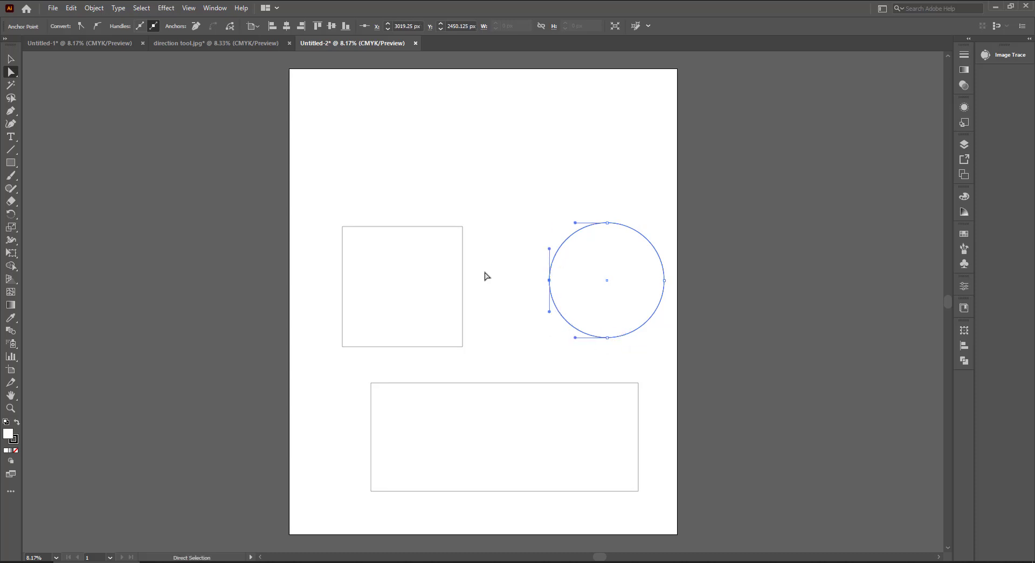
Check the upper-right corner anchors of the square and the wide rectangle for direction handles, and deselect everything.
left_click(462, 231)
left_click(462, 227)
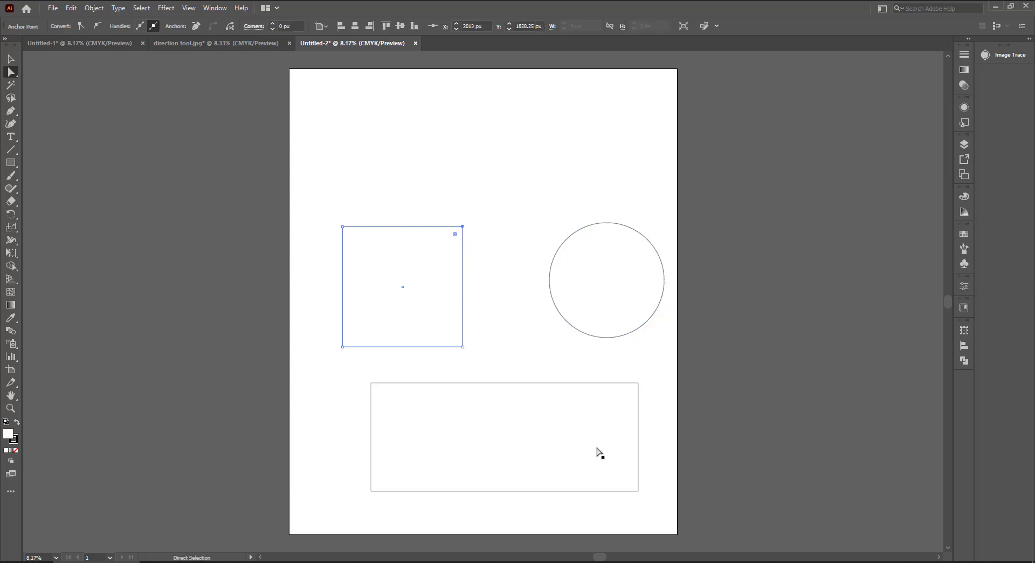
left_click(640, 384)
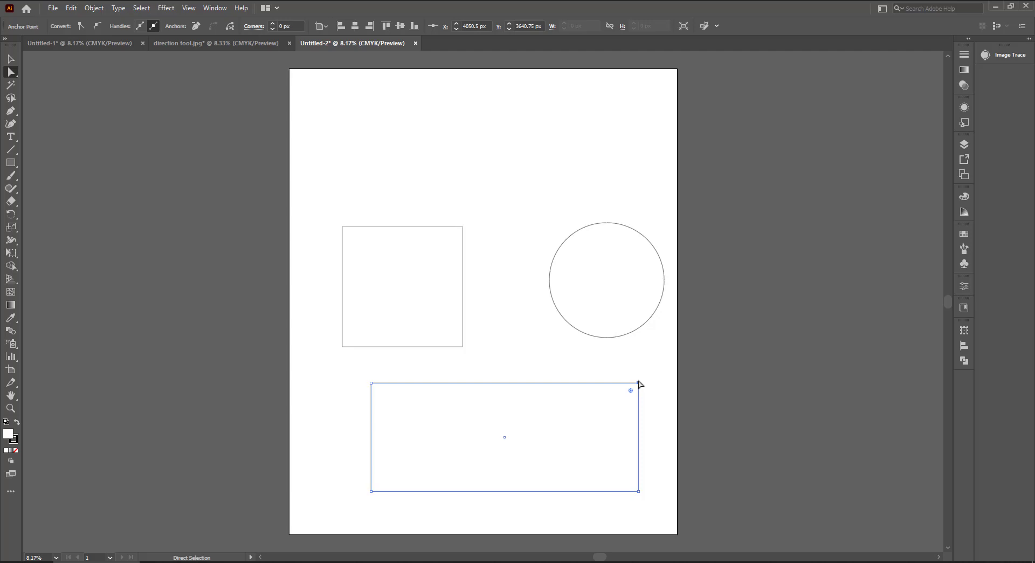
key("ctrl+shift+a")
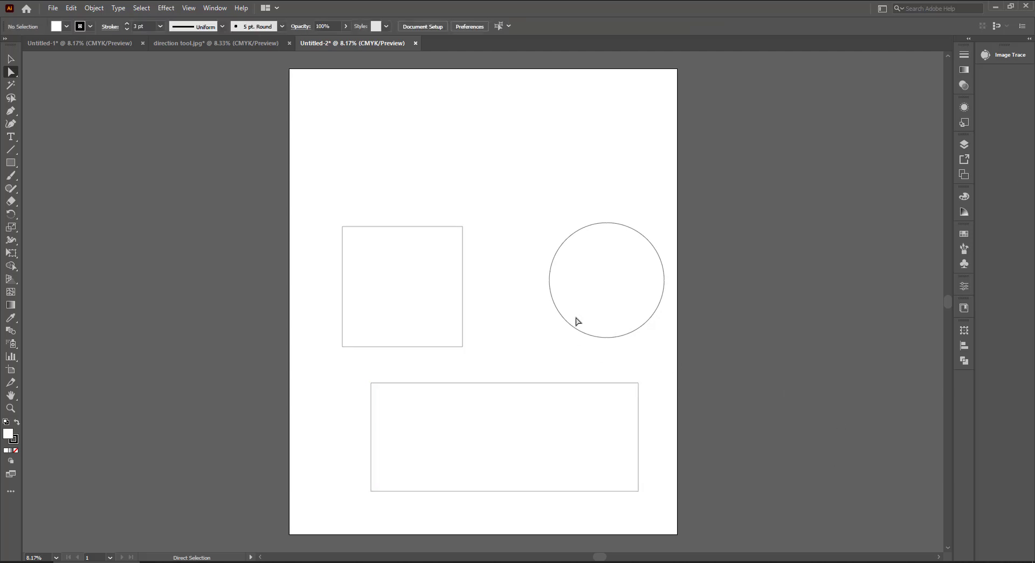
Pull the circle's top anchor straight up to about Y 953 px to form an egg shape, and deselect it.
left_click(608, 223)
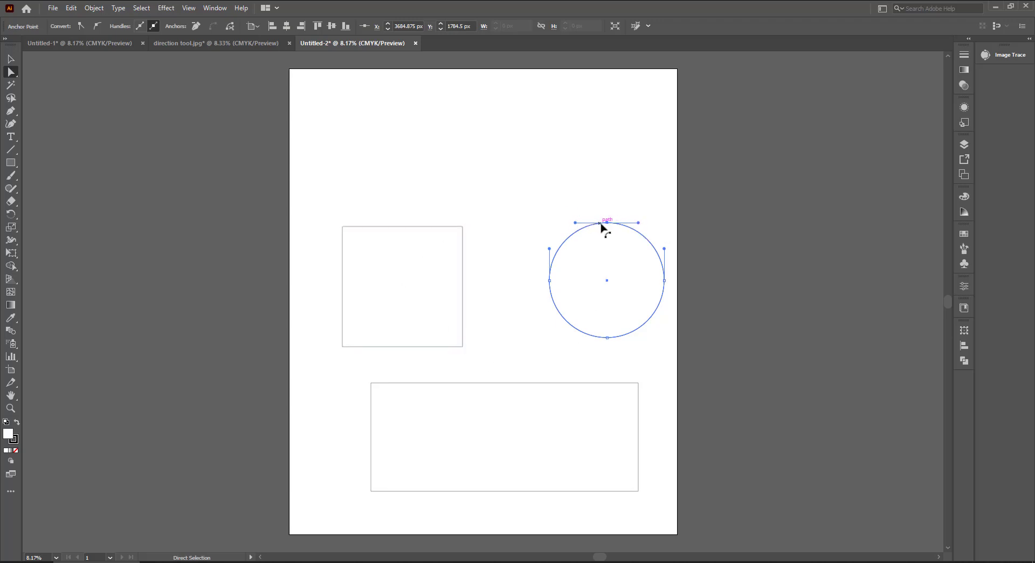
left_click_drag(608, 222, 607, 153)
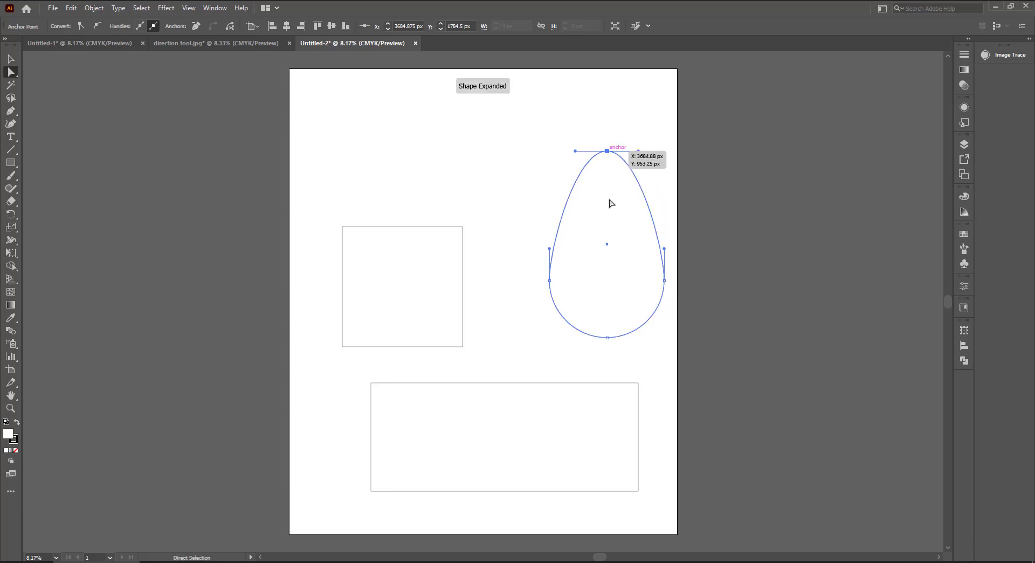
left_click(529, 210)
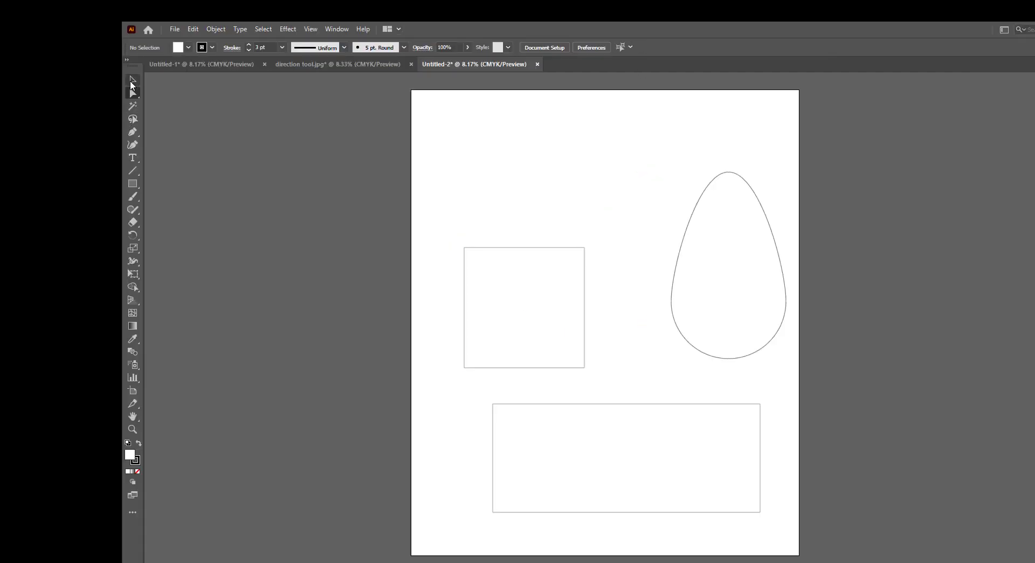
Move the square off the artboard's left side and the wide rectangle past its right edge.
left_click(131, 81)
left_click_drag(460, 318, 248, 346)
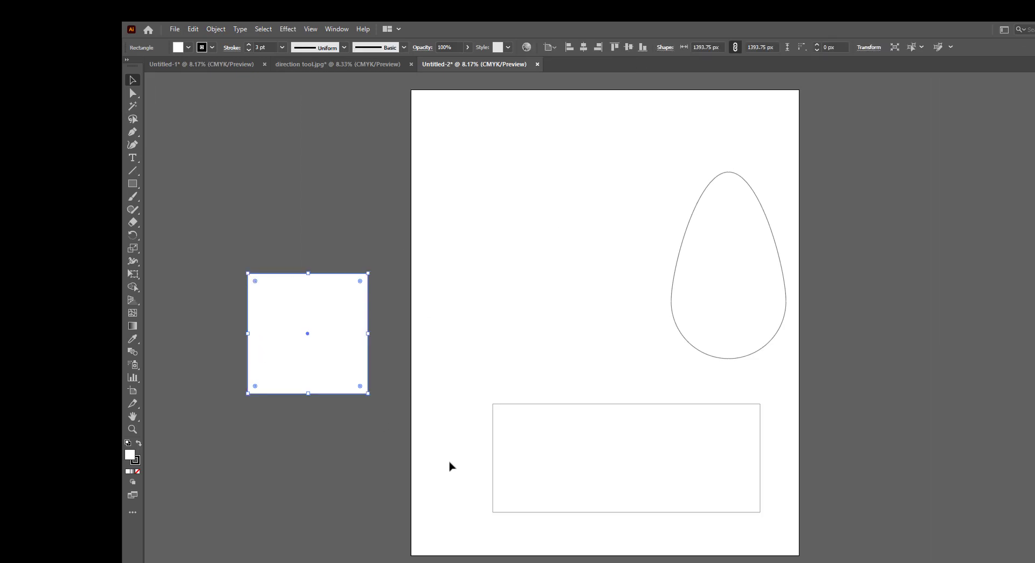
left_click_drag(211, 480, 154, 478)
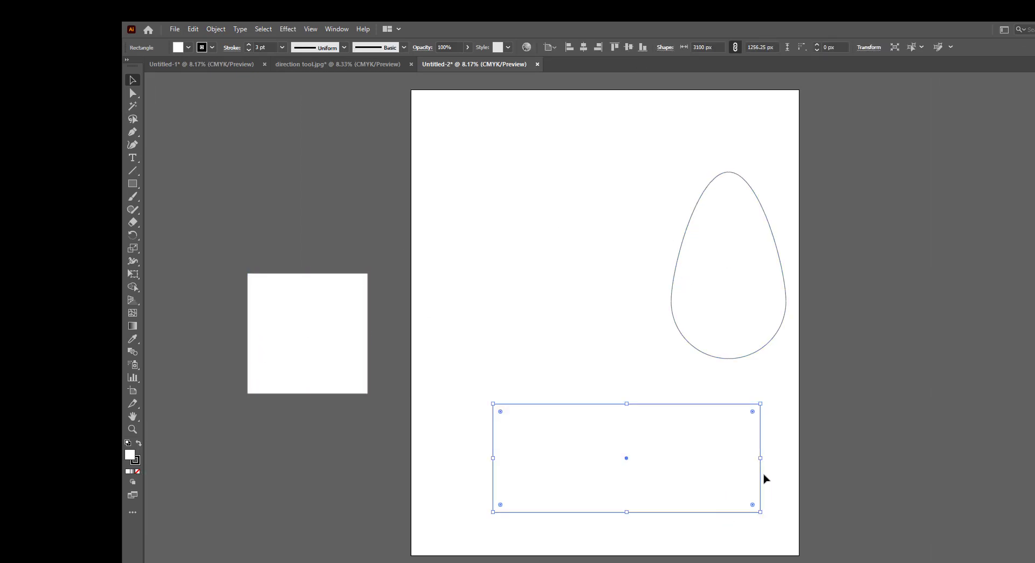
left_click_drag(760, 464, 1032, 414)
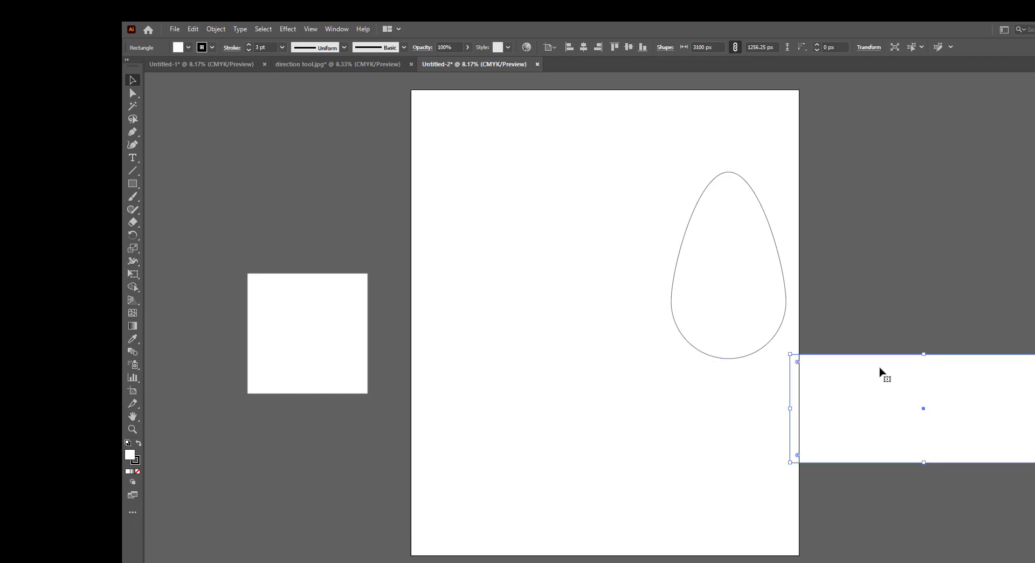
Fill the egg shape with yellow-green and move it into the artboard's upper-left corner.
left_click(742, 183)
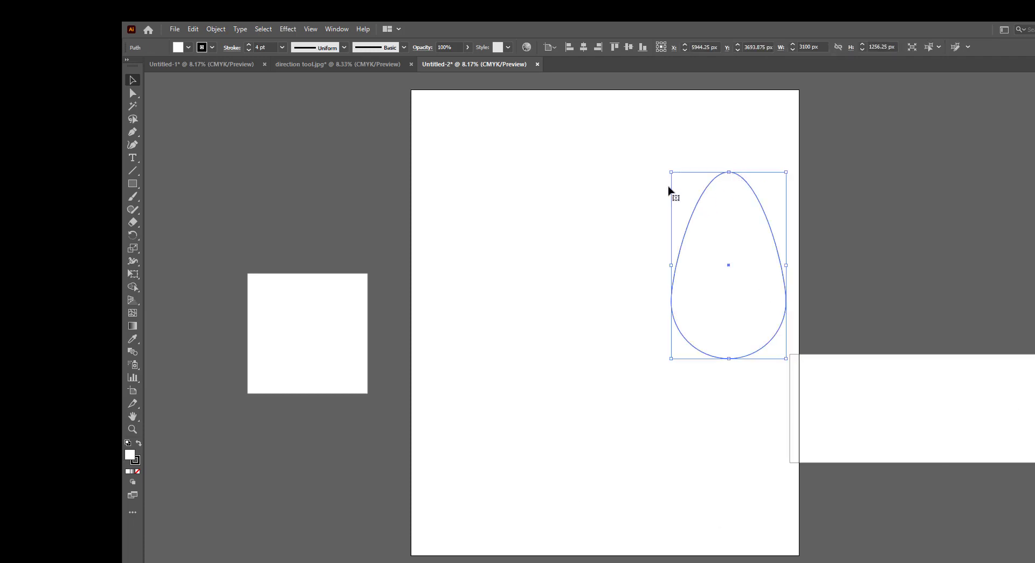
left_click(189, 48)
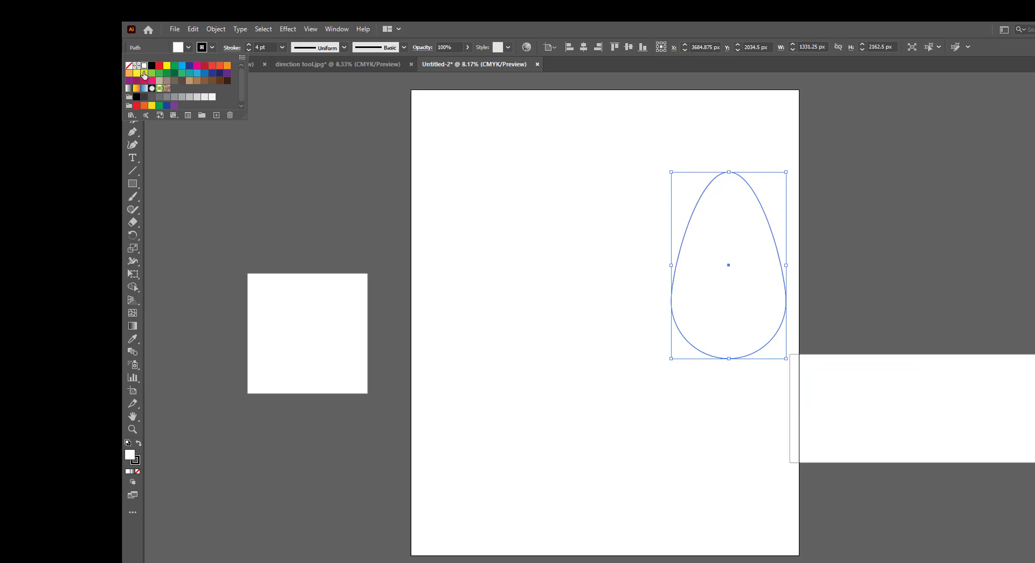
left_click(143, 74)
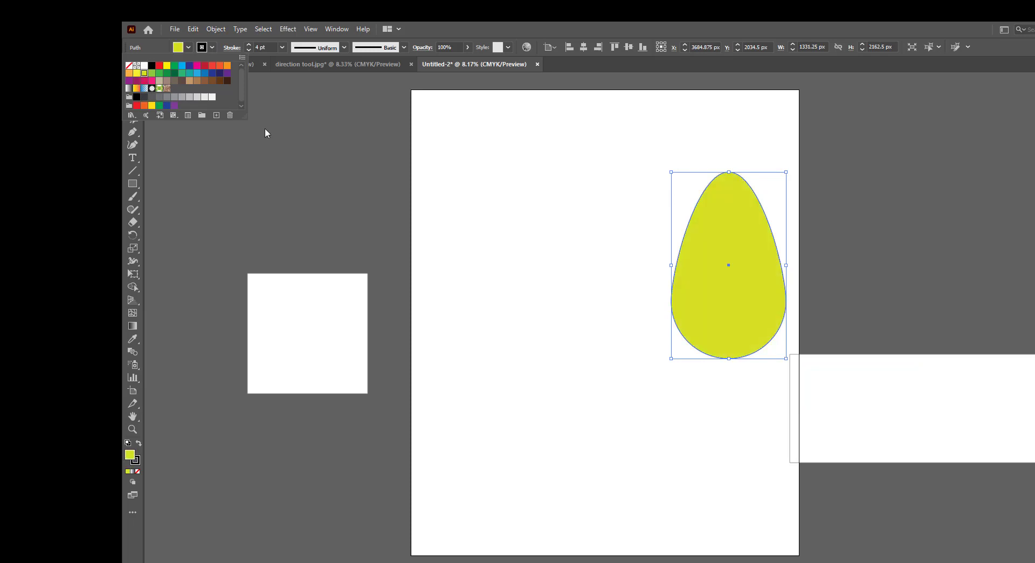
left_click(731, 264)
left_click(667, 269)
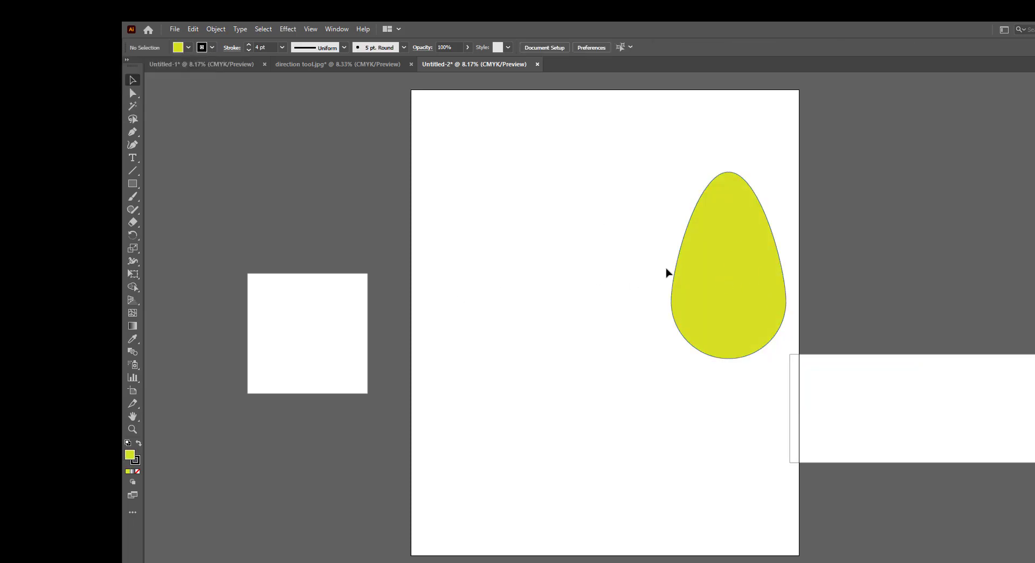
left_click_drag(722, 270, 471, 195)
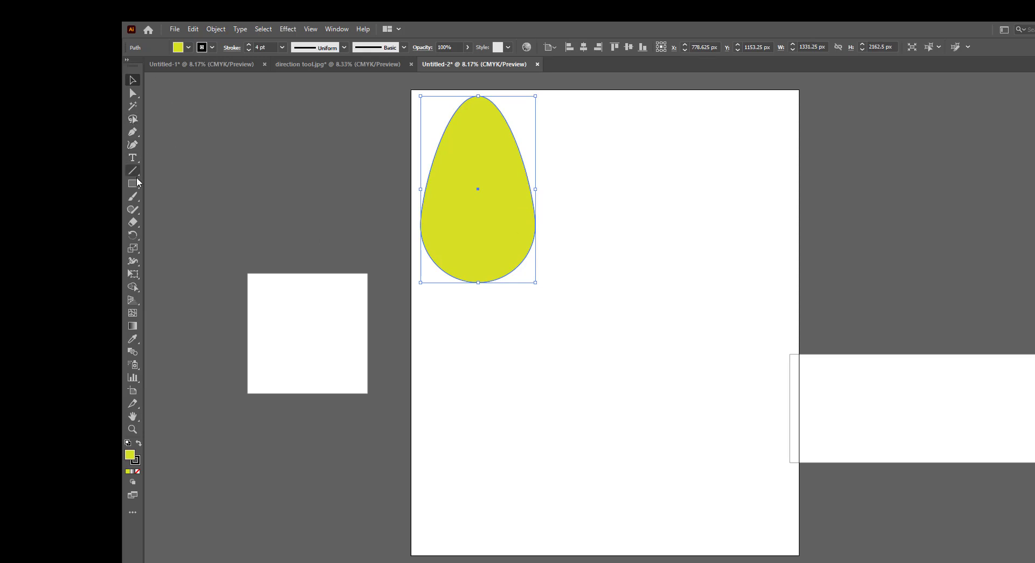
Draw a circle about 1575 px in diameter in the right half of the artboard, below the level of the egg shape.
left_click_drag(138, 187, 188, 212)
left_click_drag(624, 279, 729, 415)
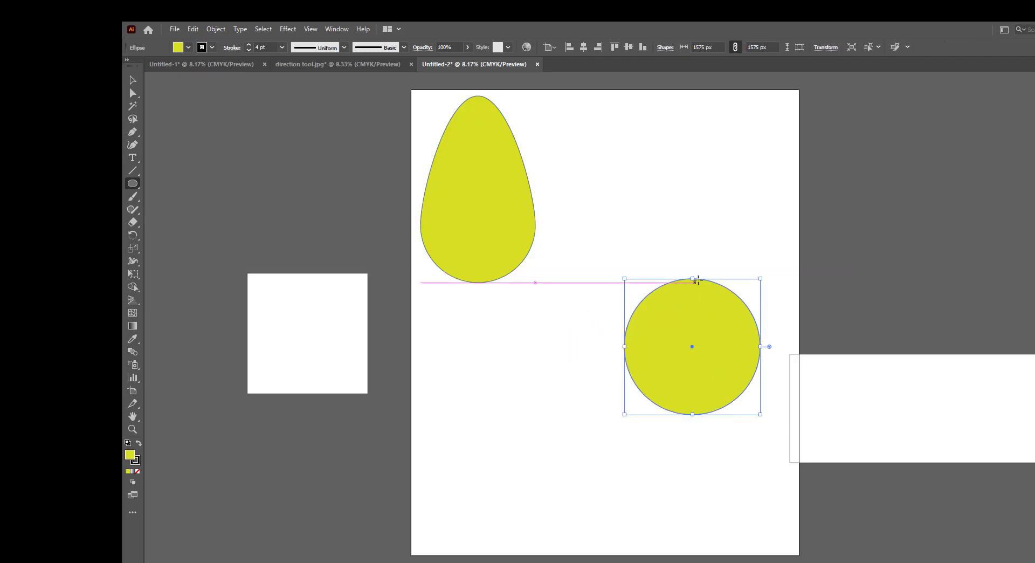
left_click(694, 279)
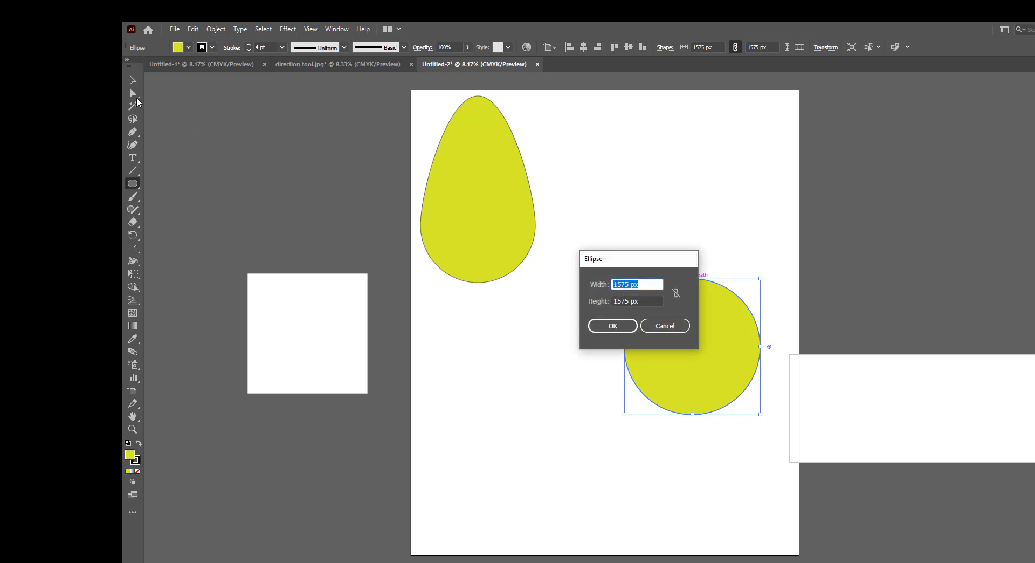
left_click(664, 326)
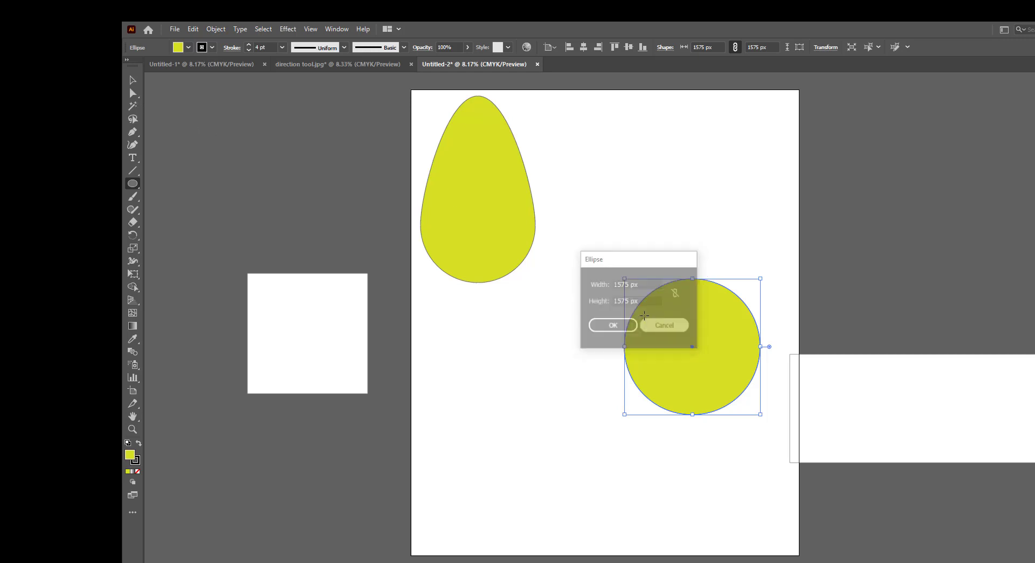
Pull the new circle's bottom anchor down to about Y 4097 px and swing its right direction handle upward into the shape.
left_click(135, 94)
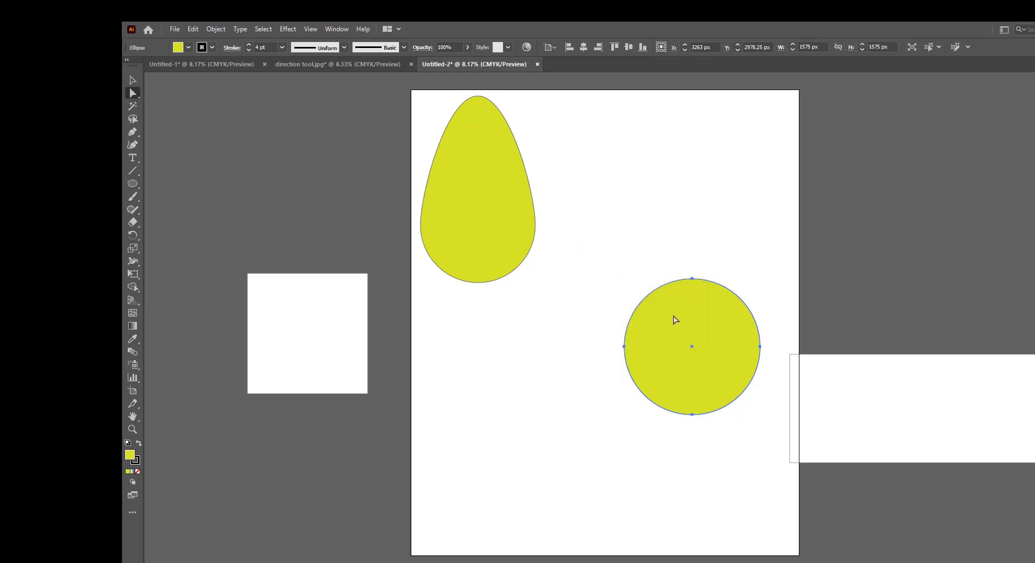
left_click(693, 279)
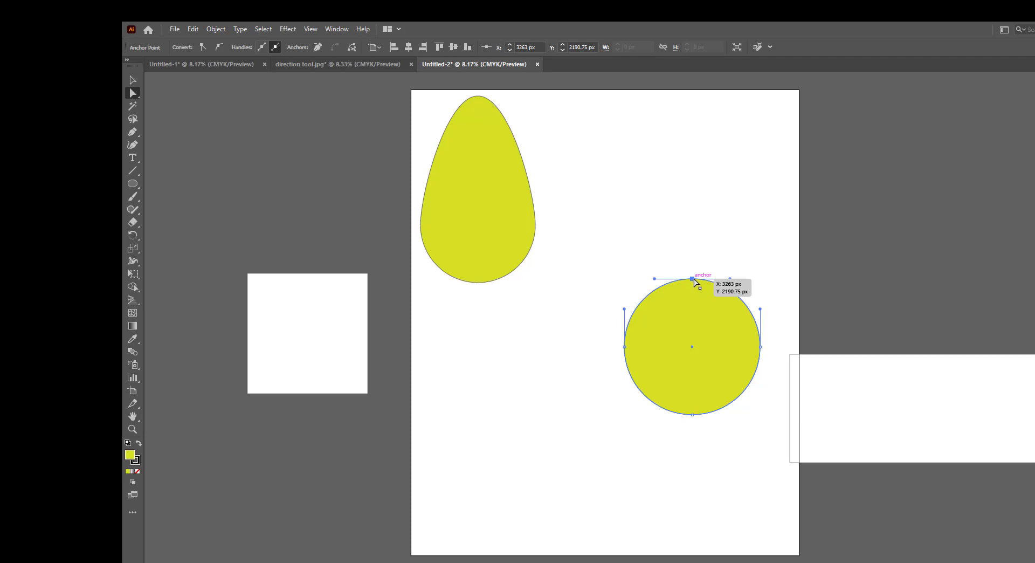
left_click_drag(693, 416, 715, 324)
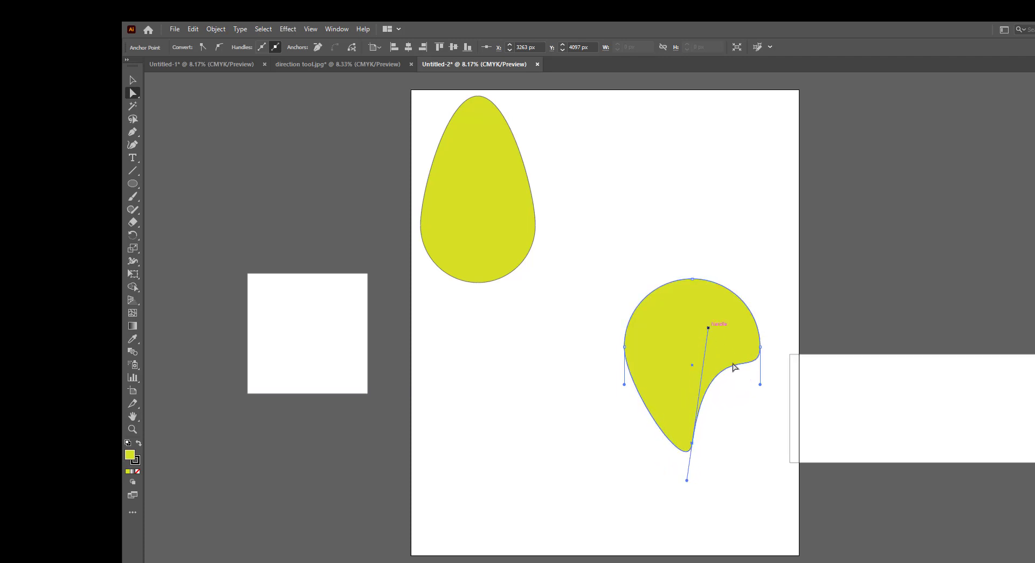
left_click(762, 453)
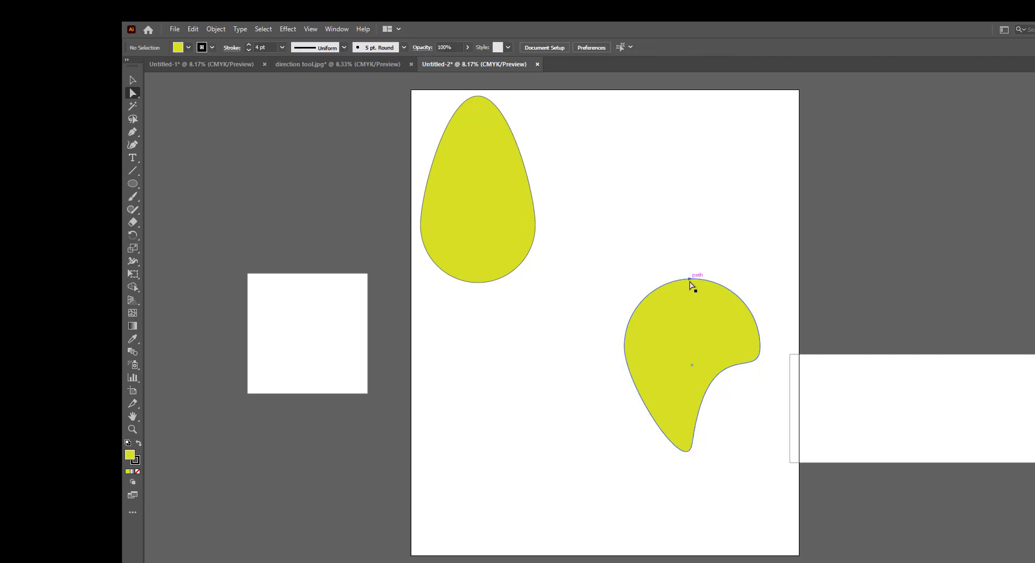
Lengthen the left direction handle of the shape's top anchor, raise that anchor slightly, and deselect the shape.
left_click_drag(694, 281, 689, 282)
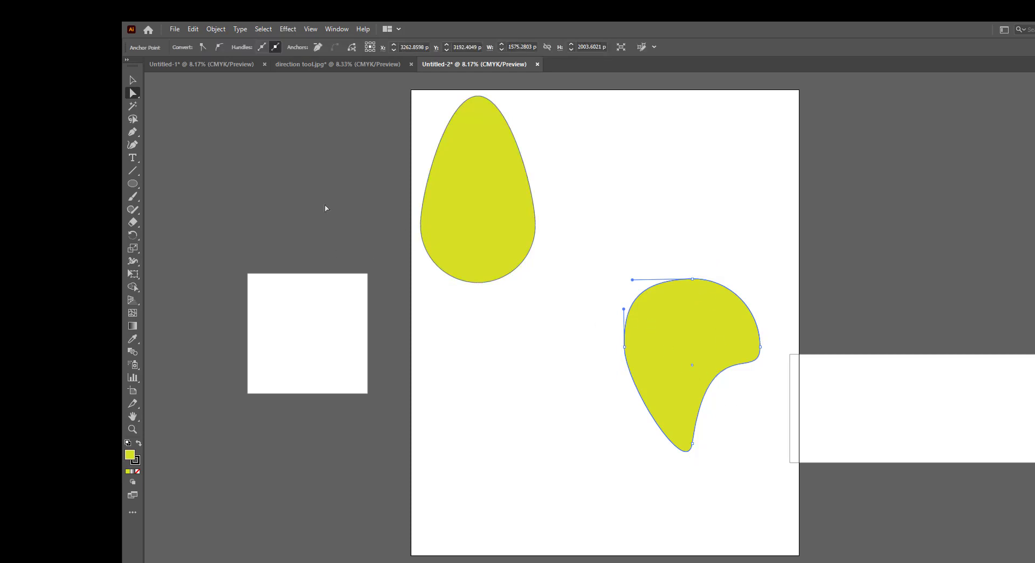
left_click_drag(693, 280, 692, 256)
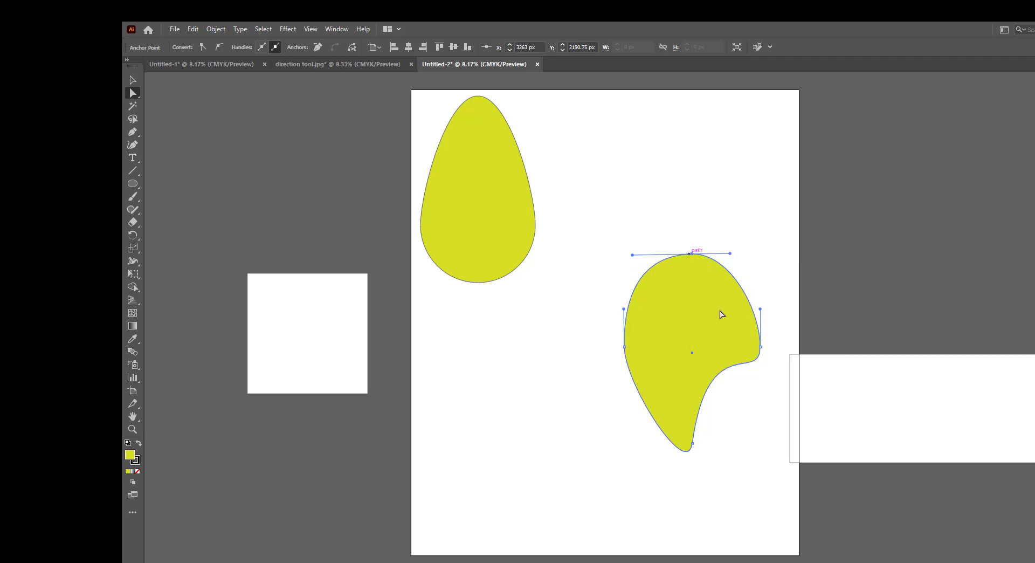
left_click(775, 480)
Fill the reshaped curved shape with orange.
left_click(697, 350)
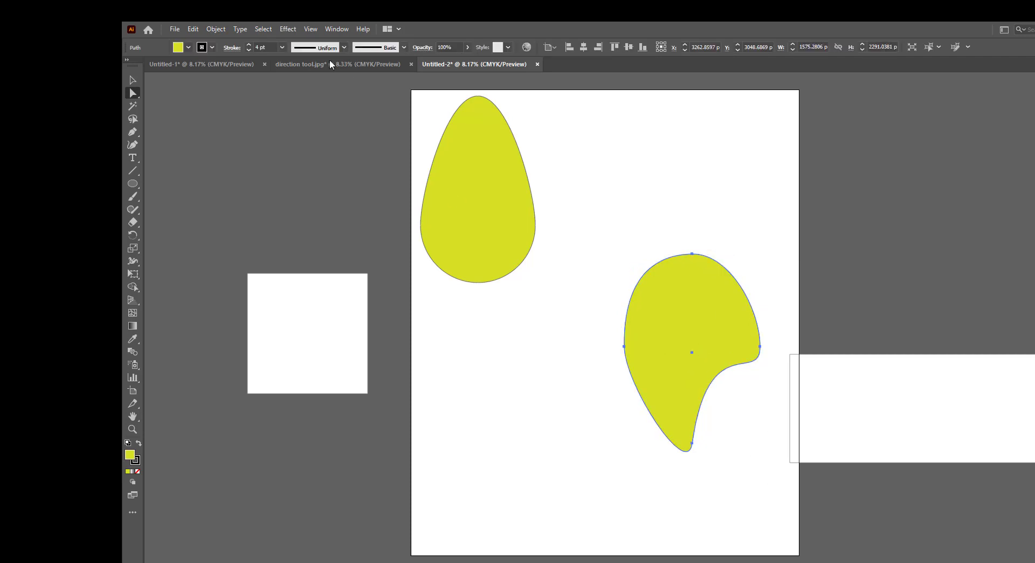
left_click(189, 49)
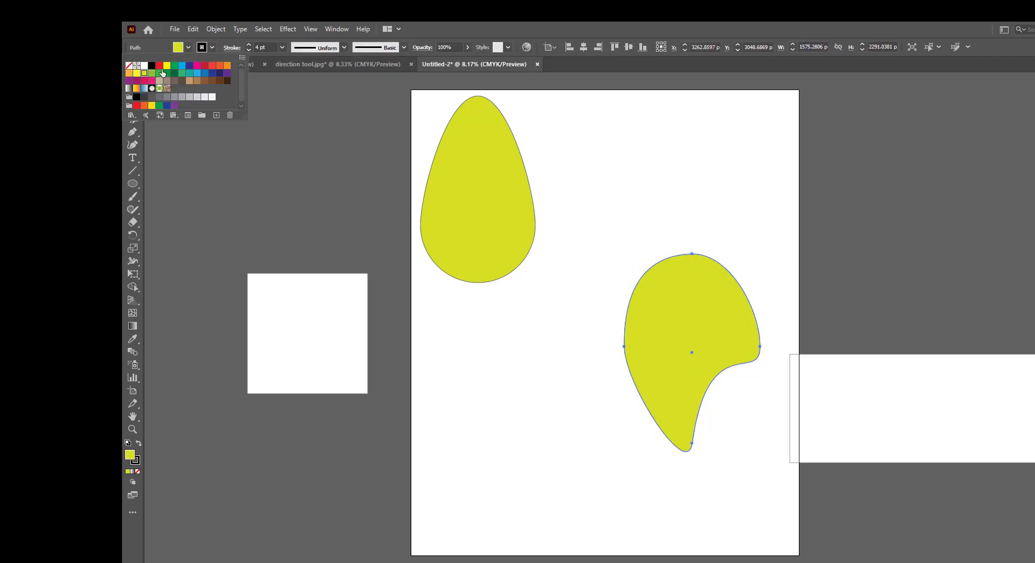
left_click(220, 66)
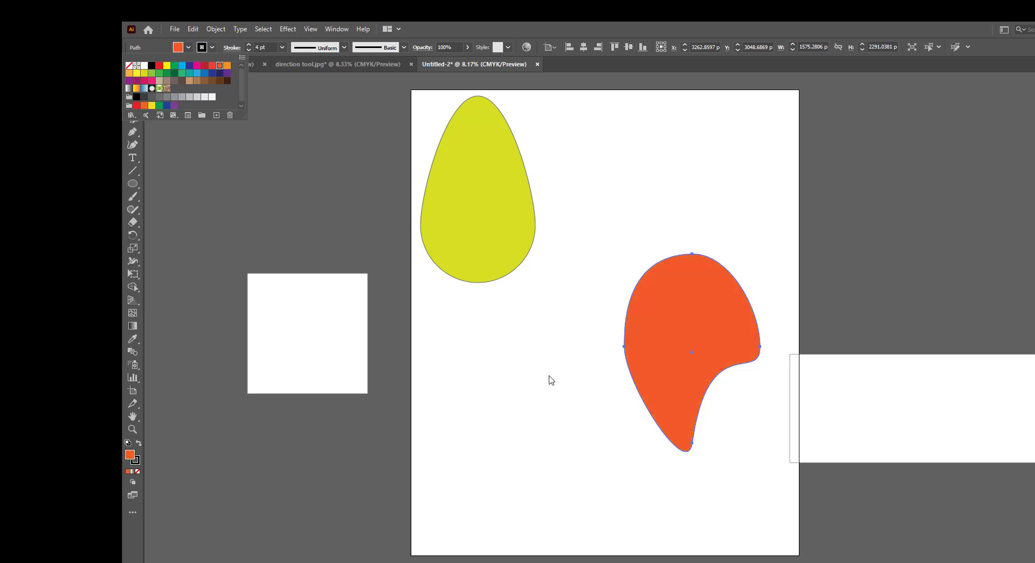
Draw a square about 625 px wide beside the orange shape and fill it with green.
left_click(132, 183)
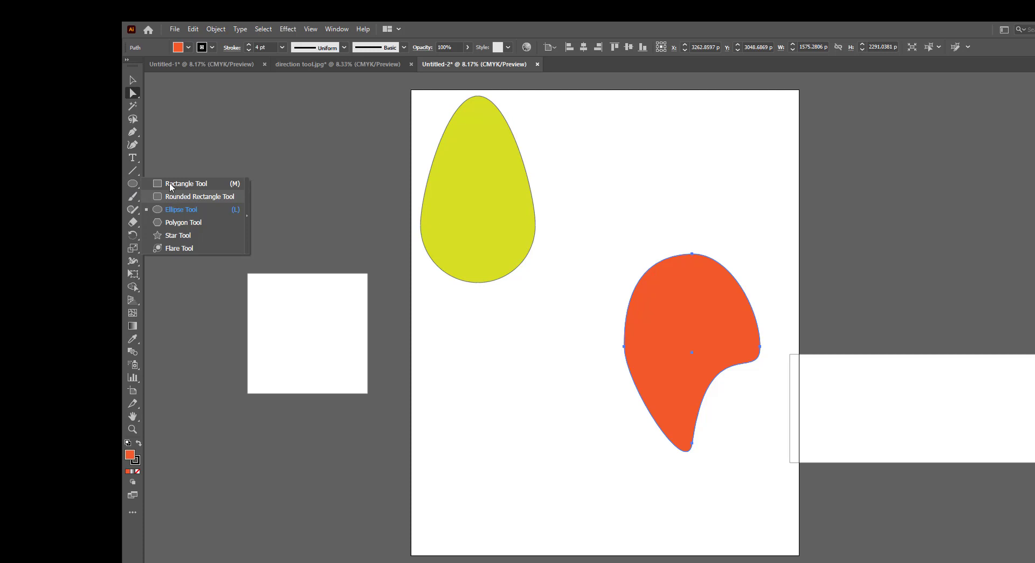
left_click(169, 184)
left_click_drag(511, 354, 565, 394)
left_click(189, 47)
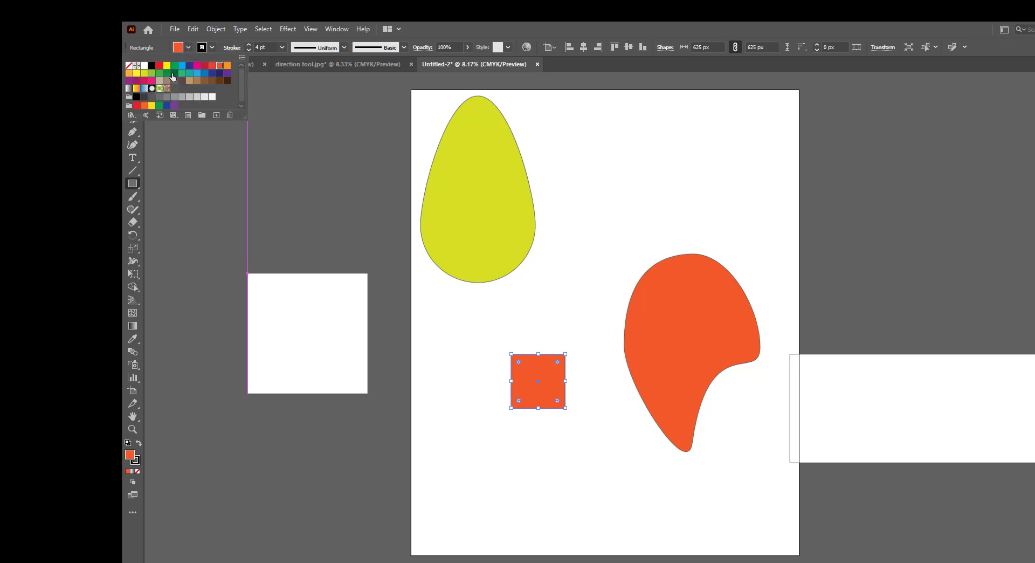
left_click(175, 66)
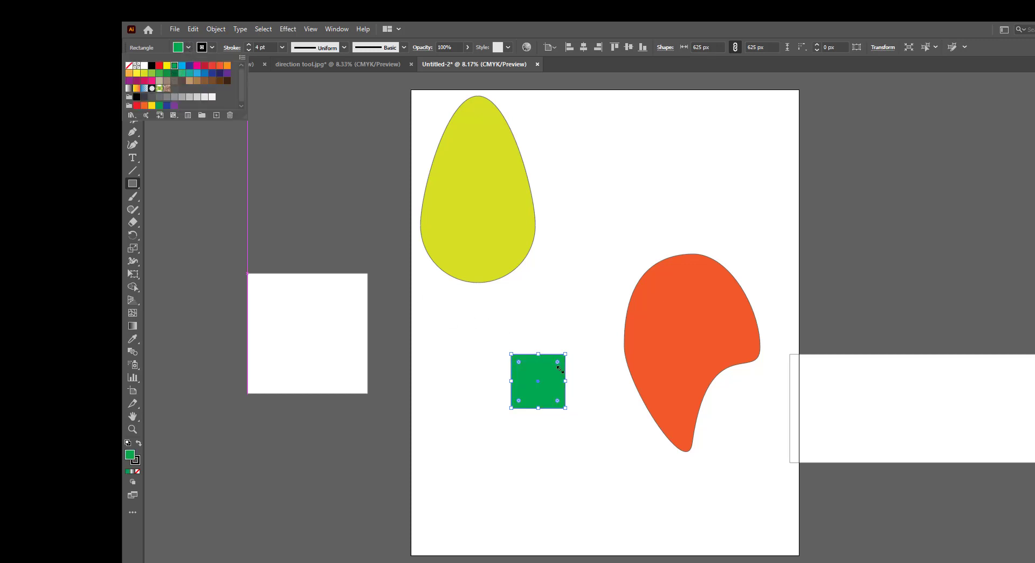
left_click(176, 133)
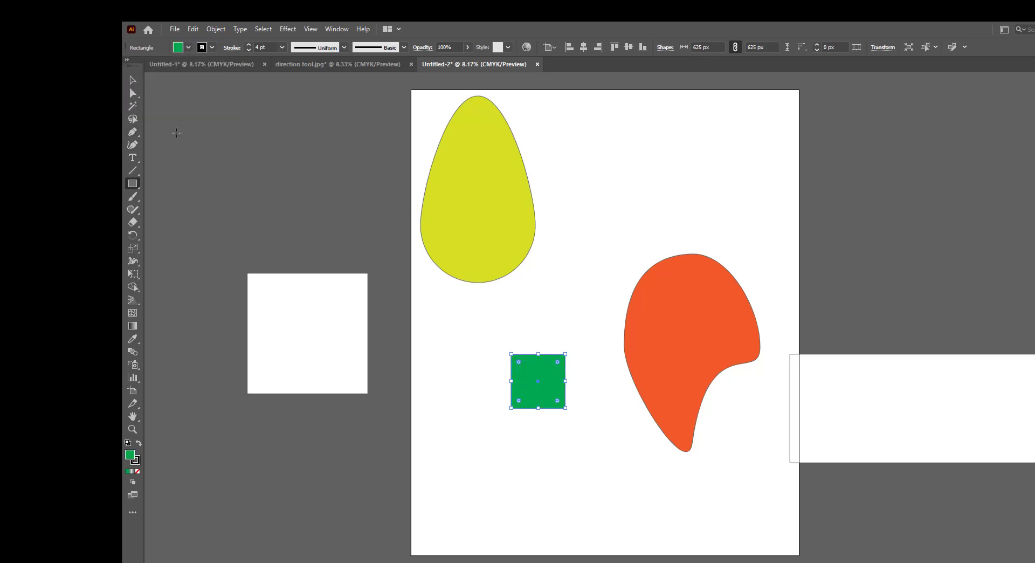
Fully round the green square's upper-right and lower-left corners to form a leaf, and deselect it.
left_click(135, 96)
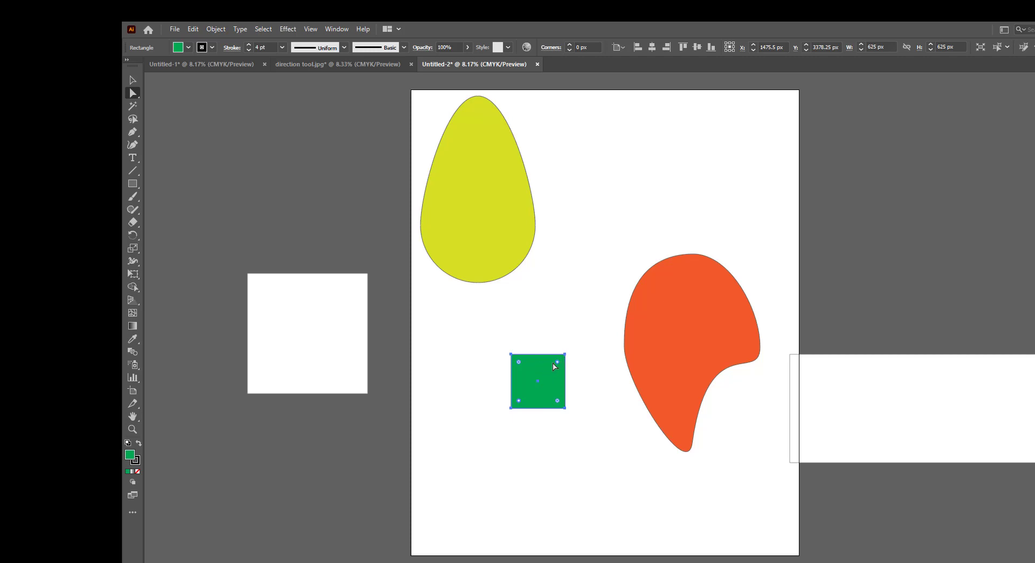
left_click_drag(519, 401, 566, 353)
left_click(575, 458)
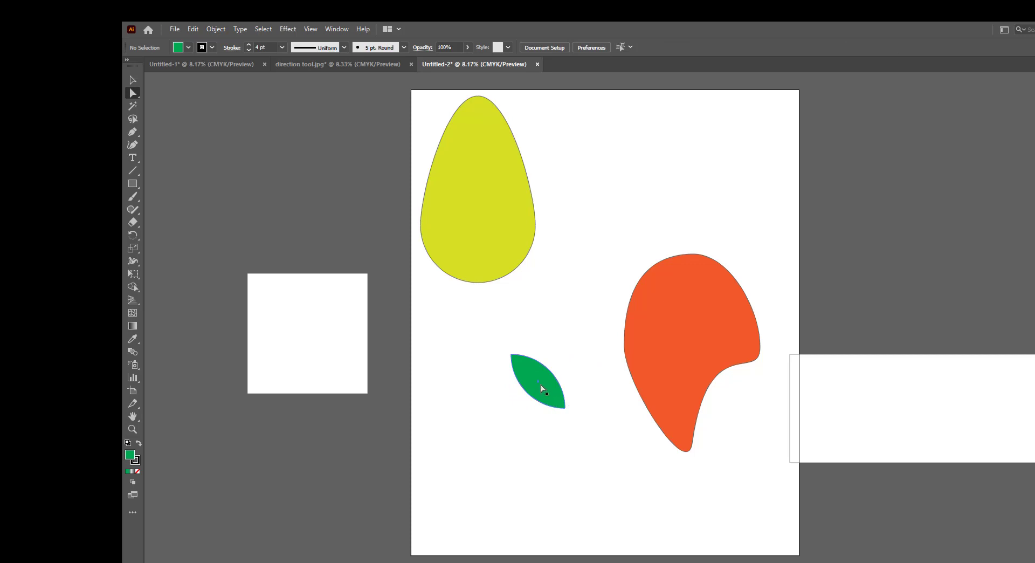
Place a duplicate leaf and the original on top of the orange shape, rotating the original clockwise so both leaves meet at their upper tips.
left_click_drag(539, 381, 735, 294, "alt")
left_click_drag(539, 409, 705, 302)
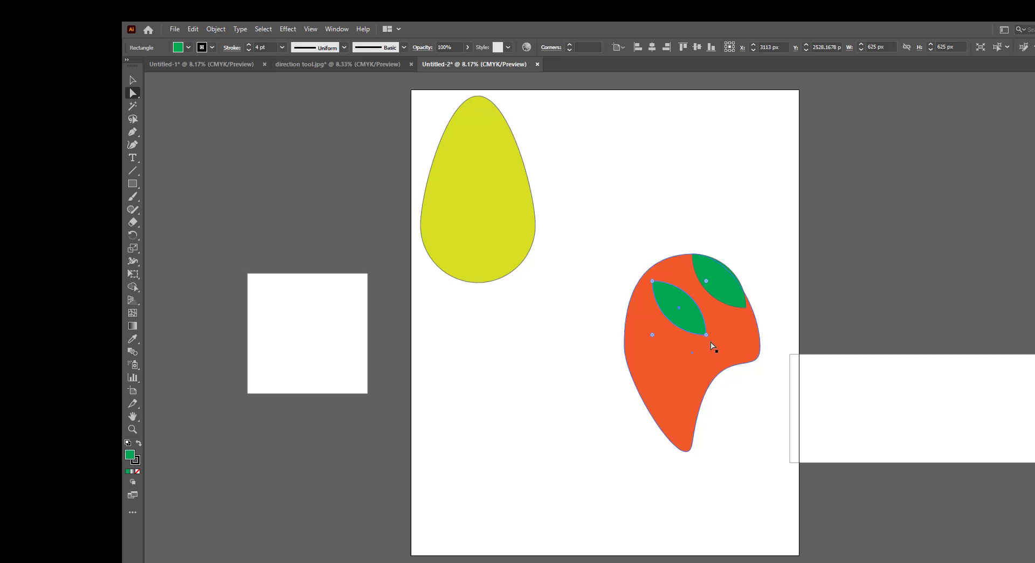
left_click(133, 80)
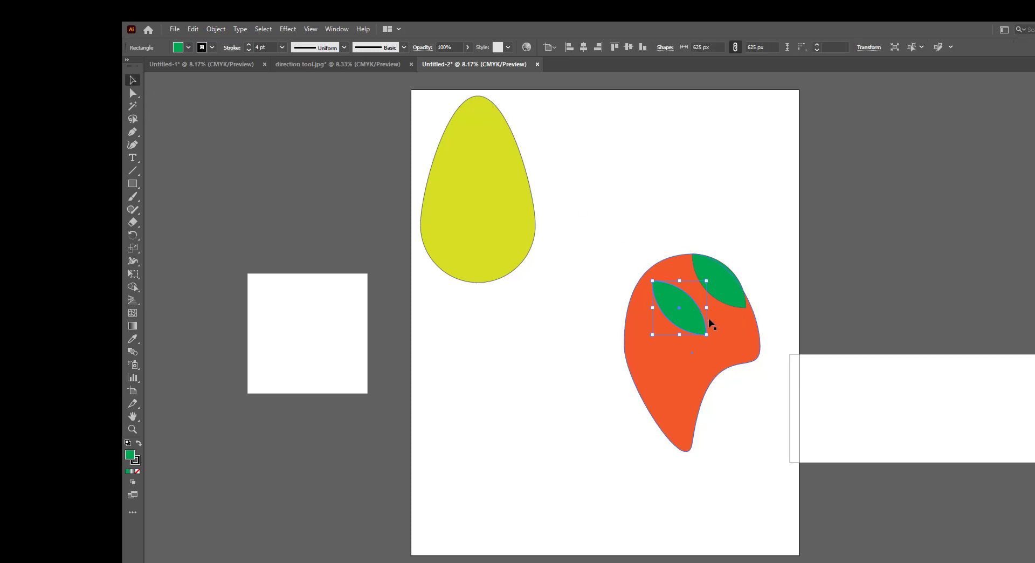
left_click_drag(712, 338, 690, 352)
left_click_drag(682, 315, 704, 297)
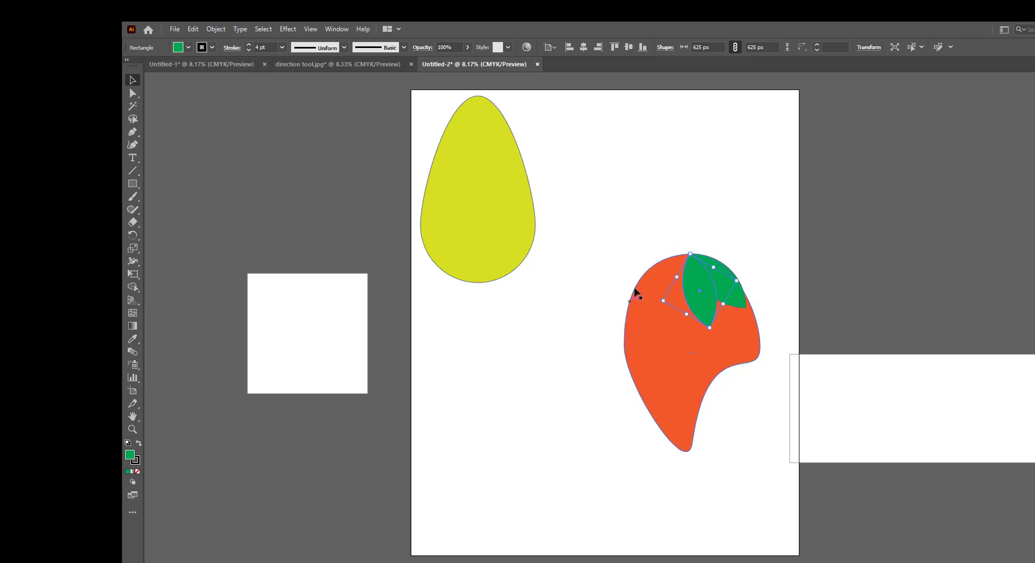
left_click(155, 106)
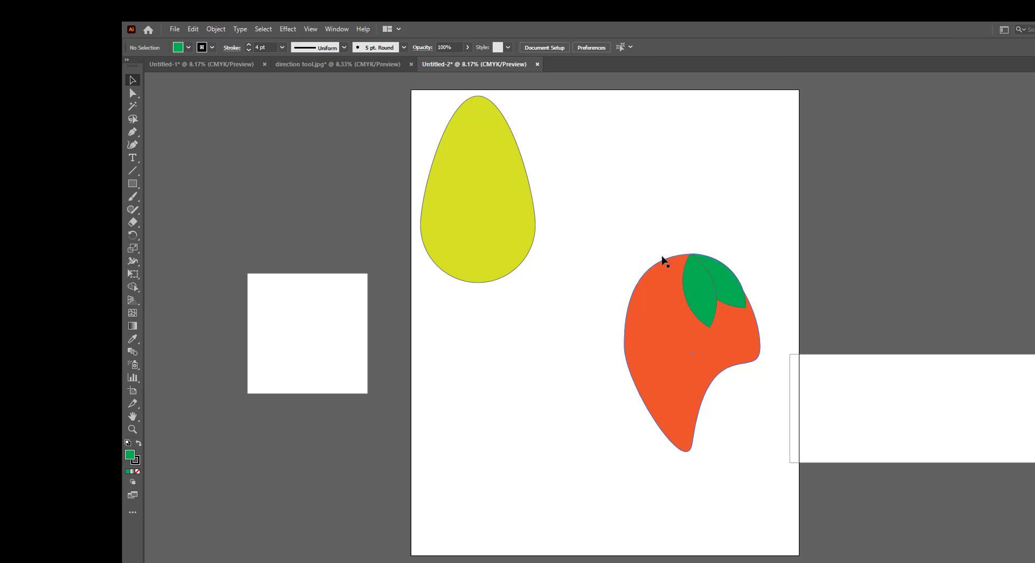
Move the orange shape with its leaves up beside the egg shape, and put the wide rectangle back past the artboard's right edge.
left_click_drag(604, 231, 794, 452)
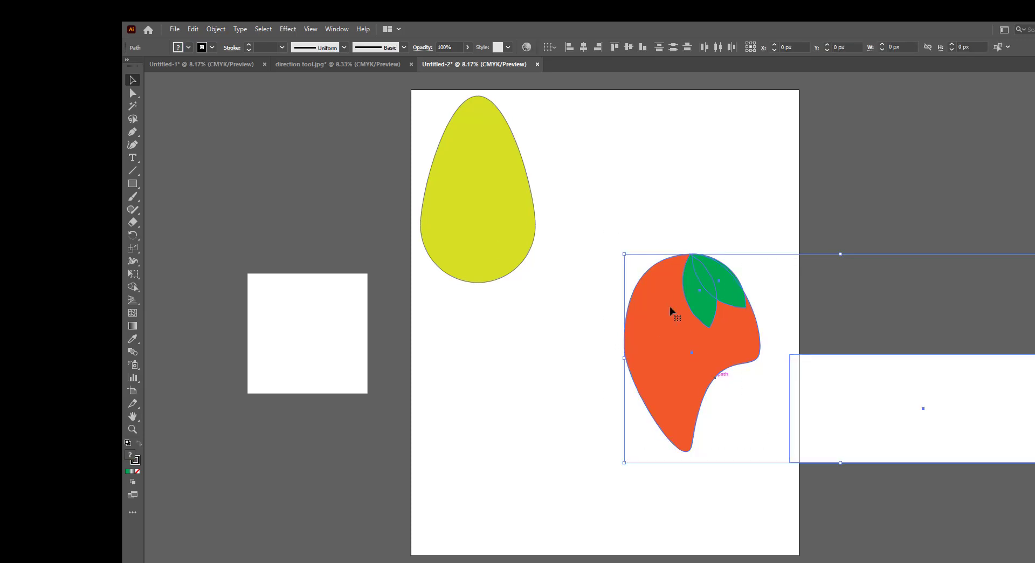
left_click_drag(673, 310, 624, 205)
left_click(752, 408)
left_click_drag(878, 203, 959, 341)
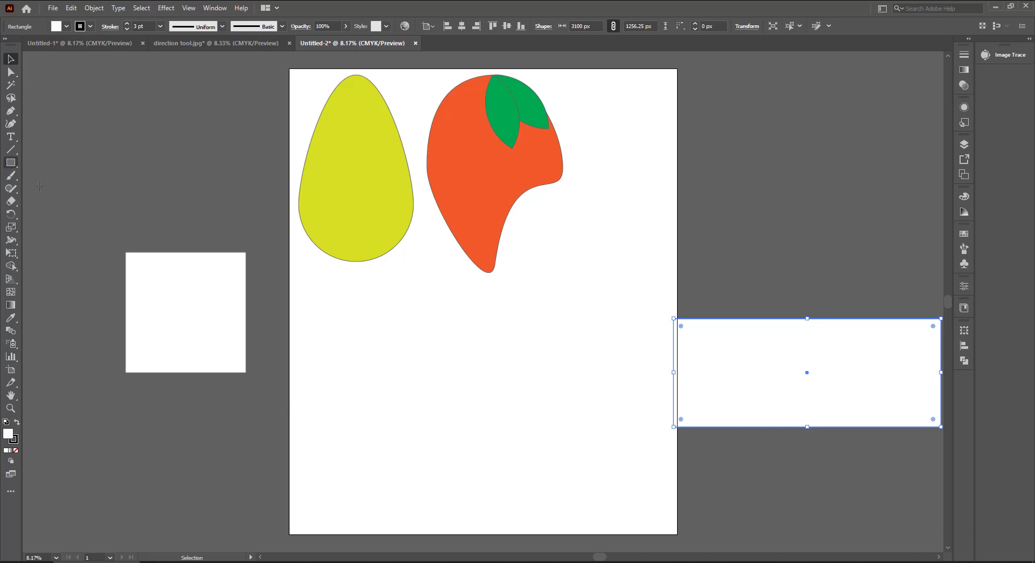
Draw a square about 1119 px wide below the egg shape, and place one duplicate directly beneath it and another beside that copy.
left_click_drag(319, 307, 416, 404)
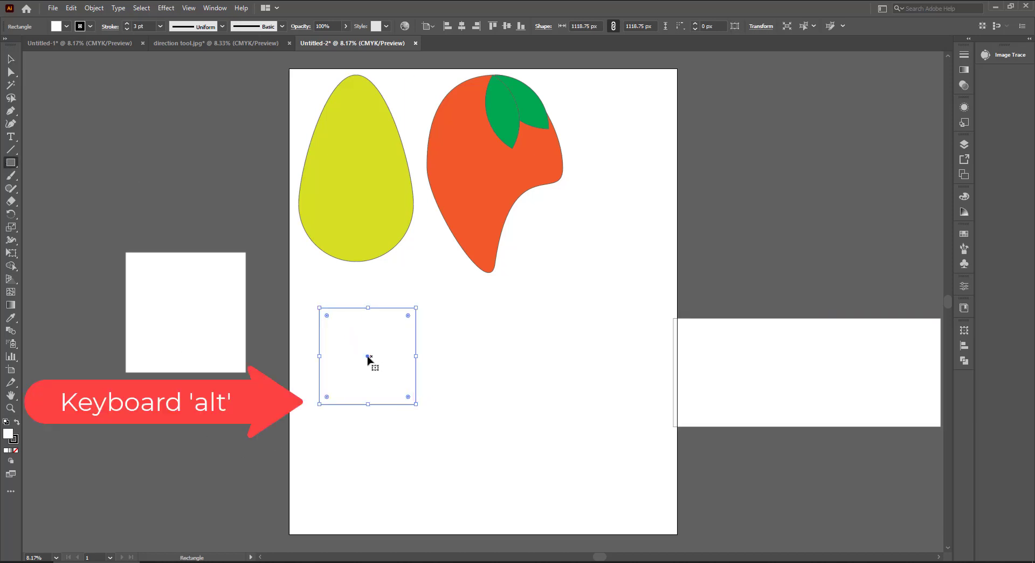
left_click_drag(367, 357, 369, 453)
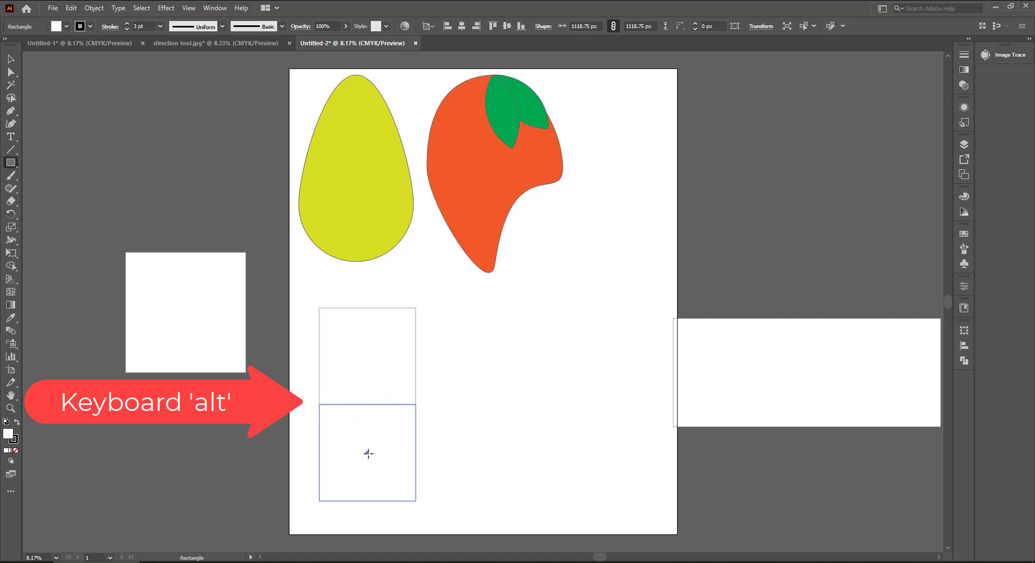
left_click_drag(368, 453, 465, 453)
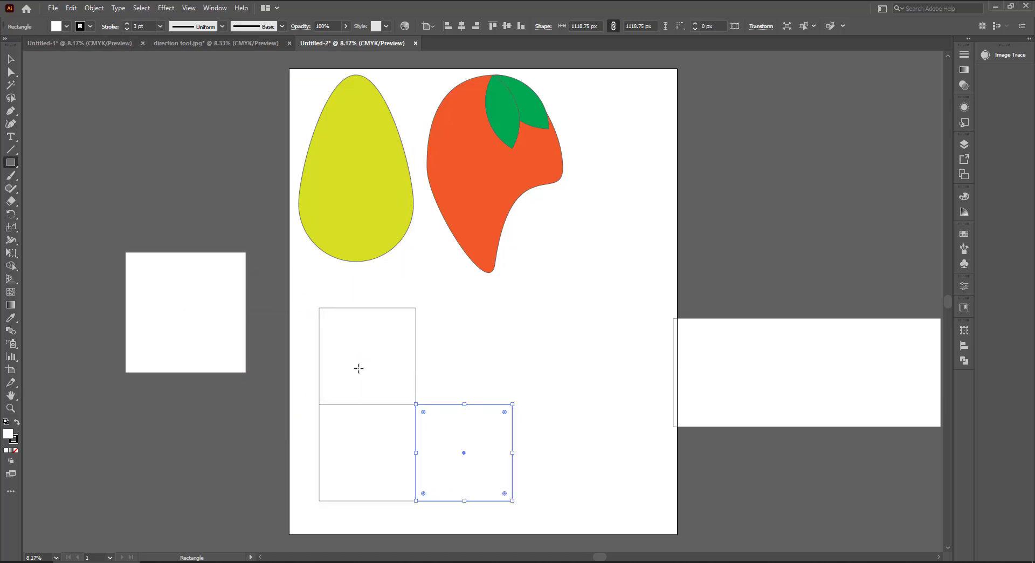
Fill the lower-right square of the L-shaped group with dark blue.
left_click(66, 26)
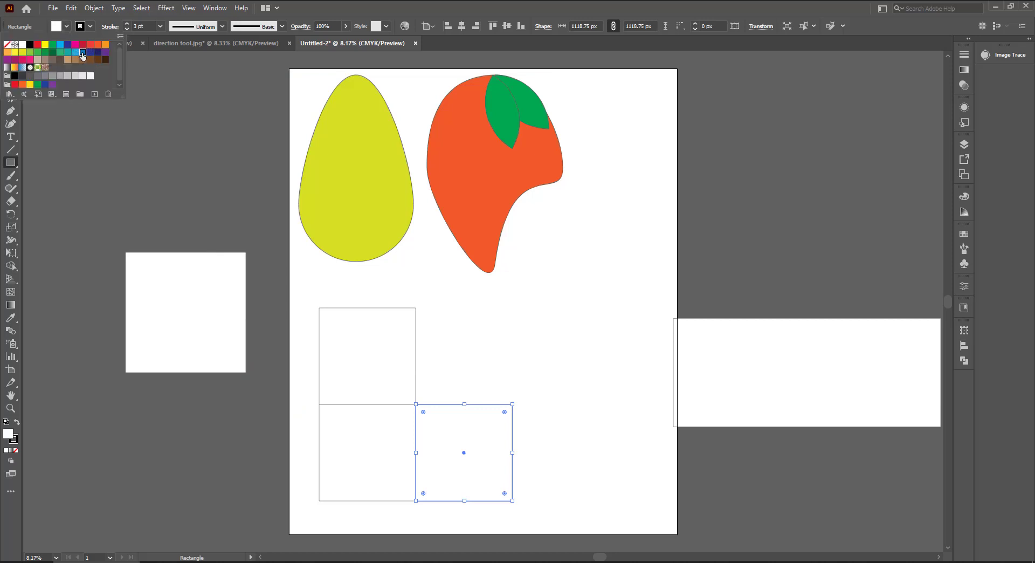
left_click(82, 54)
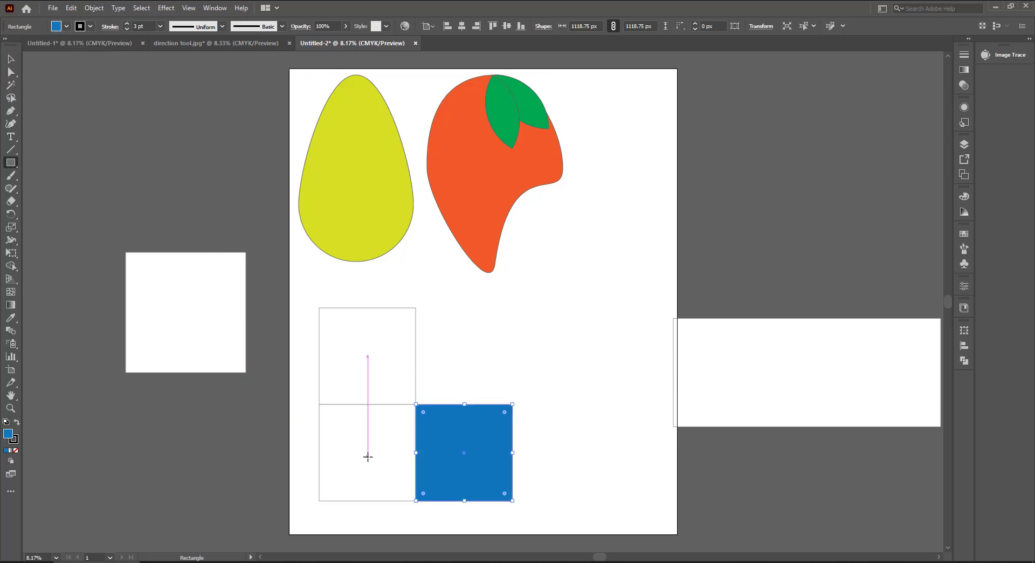
left_click(367, 454)
left_click(8, 62)
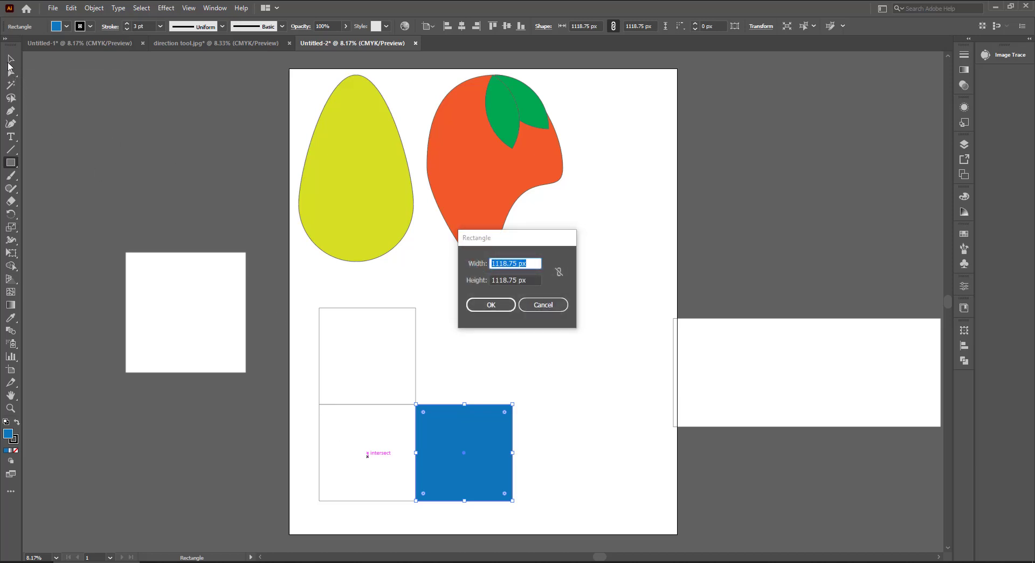
left_click(539, 306)
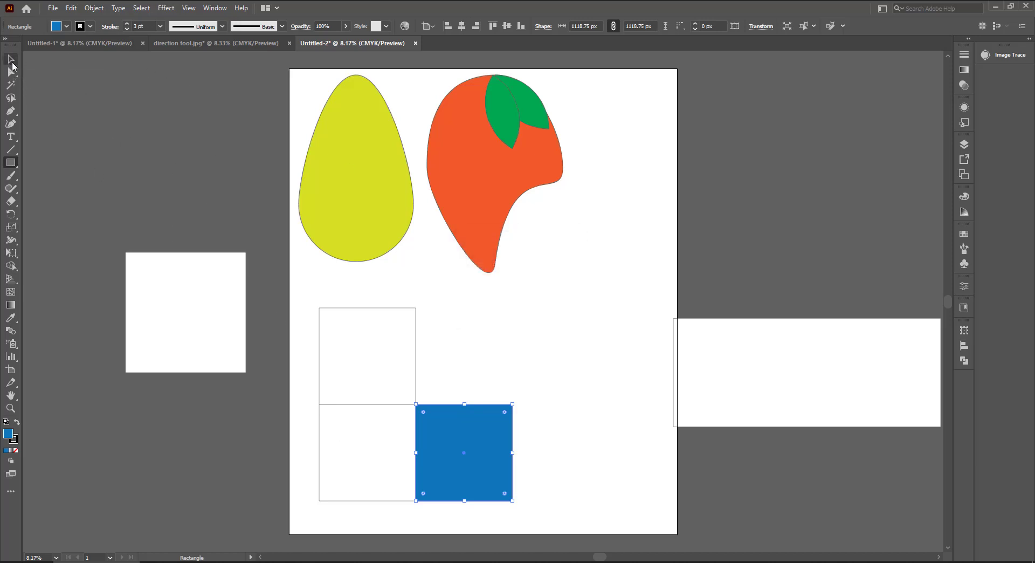
Fill the lower-left square with teal and the upper square with light blue, and deselect everything.
left_click(11, 60)
left_click(371, 488)
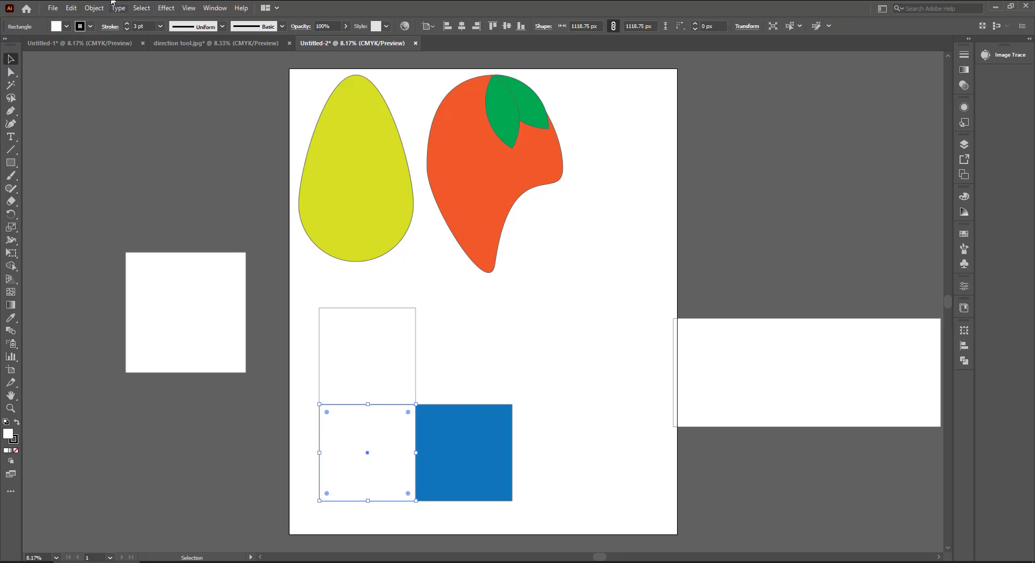
left_click(67, 27)
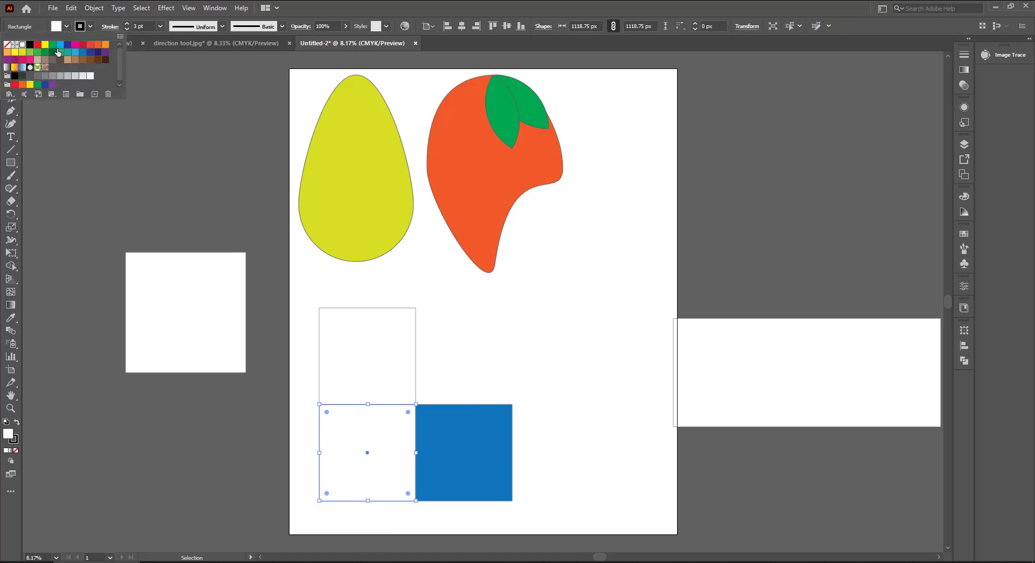
left_click(74, 52)
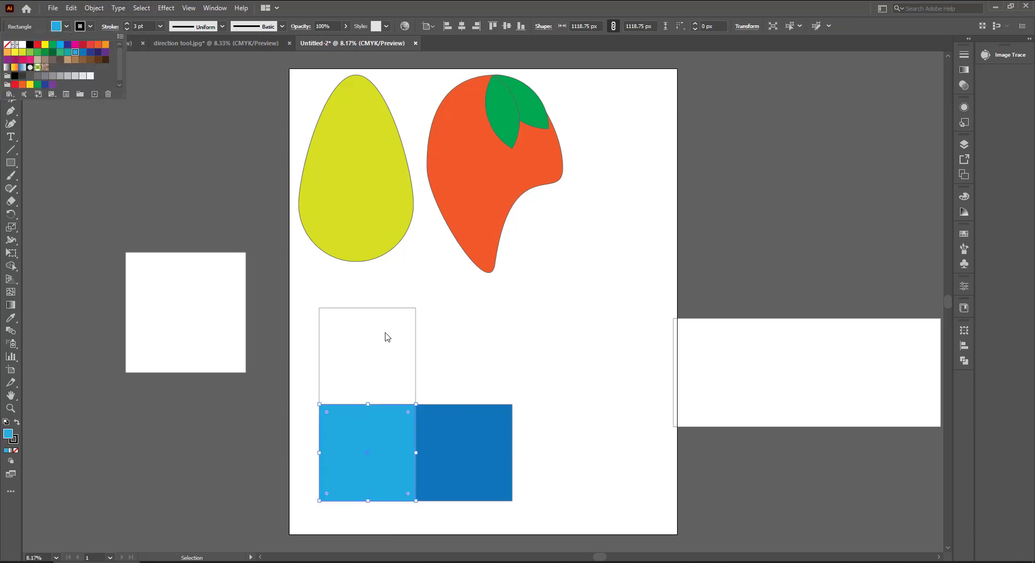
left_click(402, 350)
left_click(75, 53)
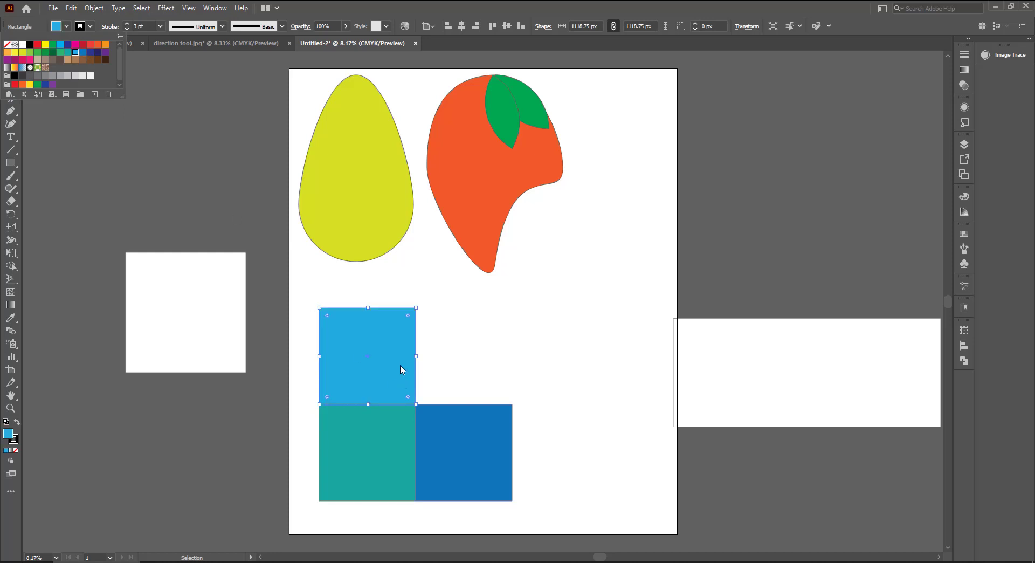
left_click_drag(303, 293, 526, 437)
left_click(569, 384)
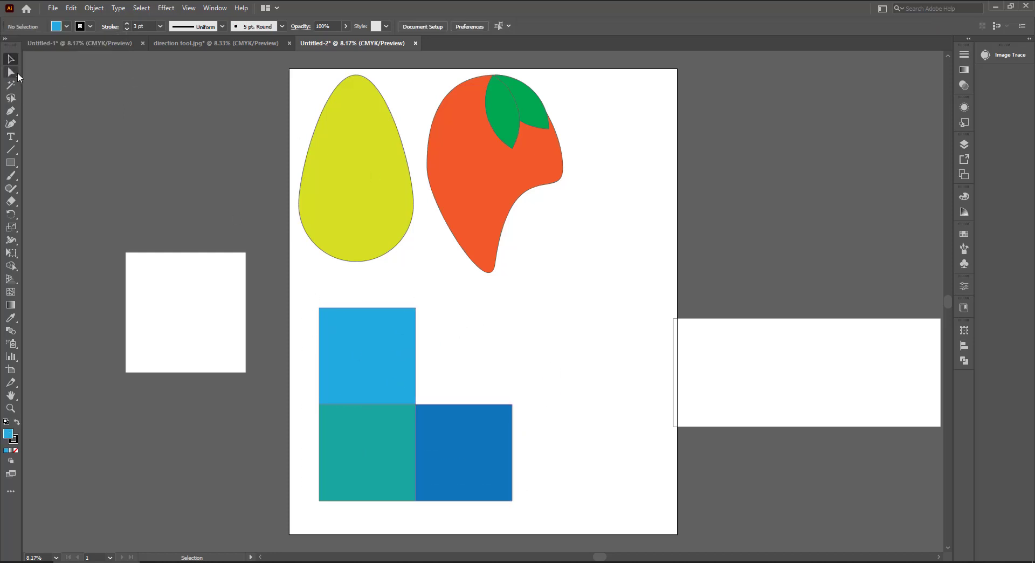
Slant the light blue square into a cube top about 463 px high by shifting its two upper anchors down and to the right.
left_click(410, 309)
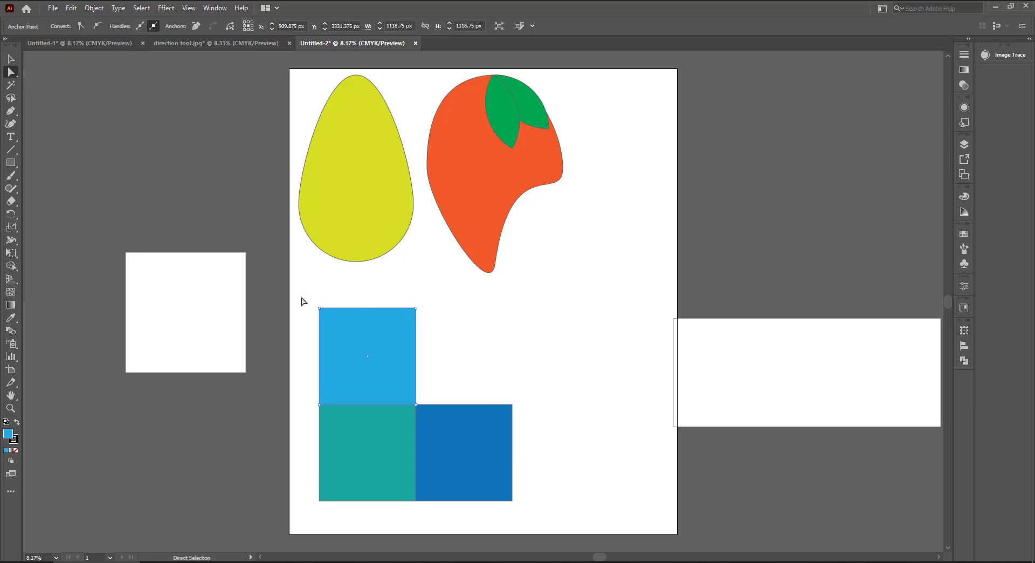
left_click_drag(301, 297, 445, 328)
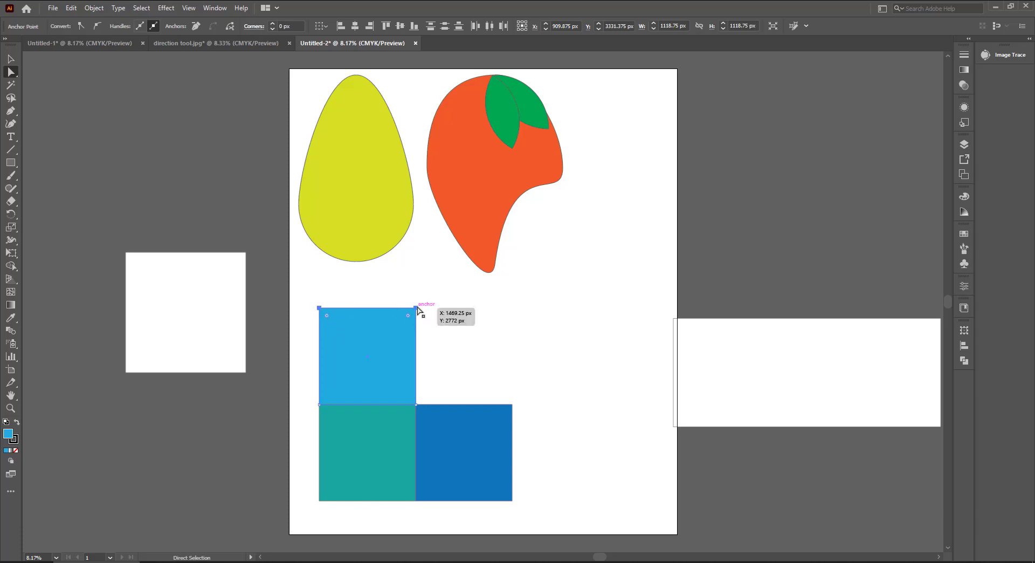
left_click_drag(415, 308, 468, 366)
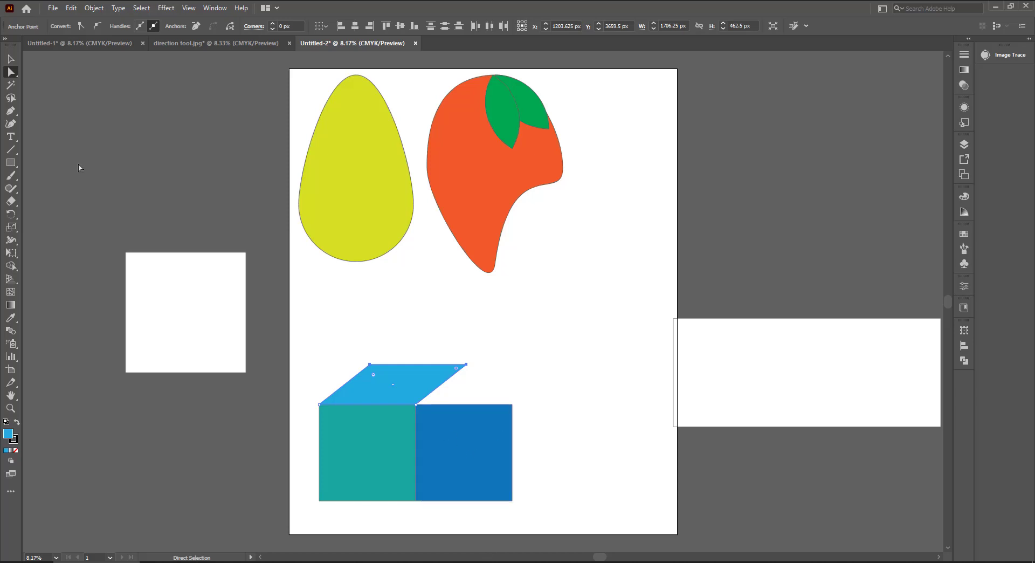
Shift the dark blue square's two right anchors up and inward to meet the light blue face's corner, completing the cube, and deselect it.
left_click(485, 479)
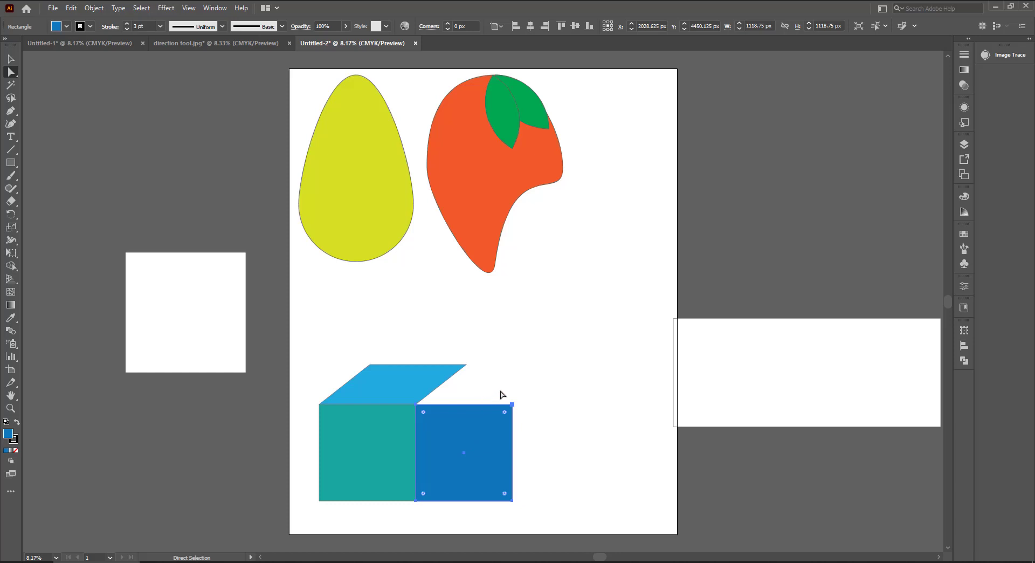
left_click_drag(498, 402, 527, 515)
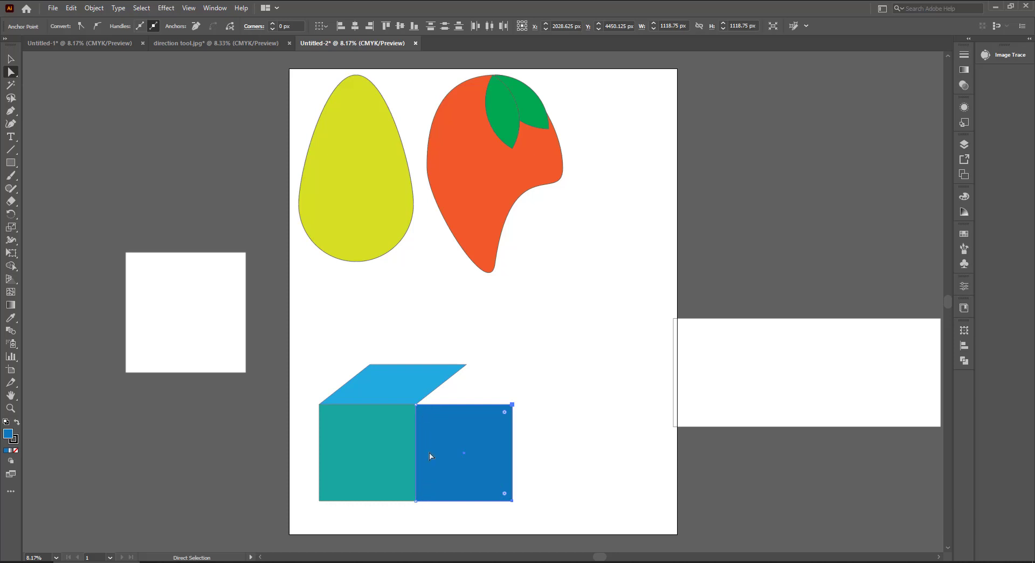
left_click_drag(512, 405, 467, 365)
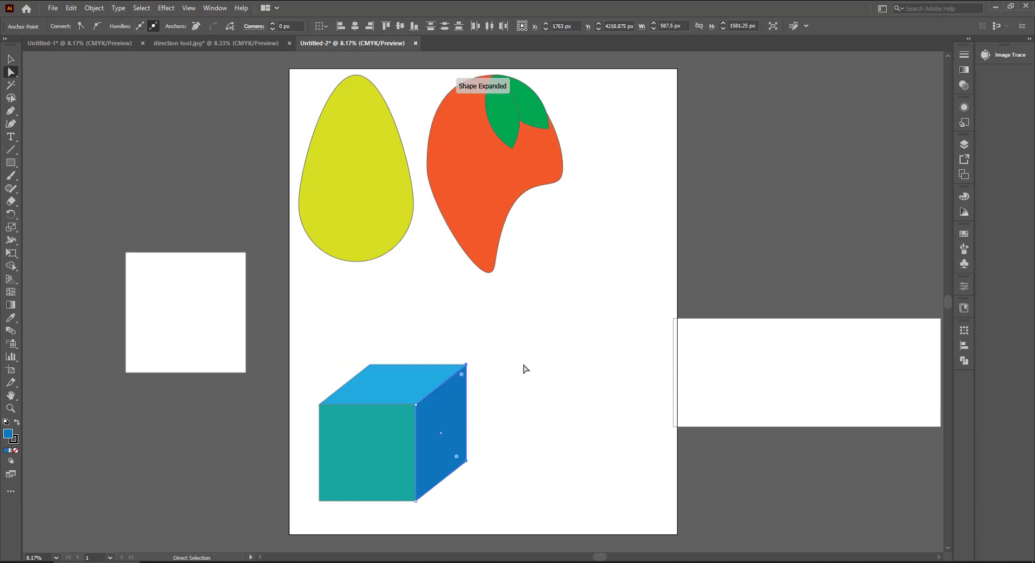
left_click(526, 369)
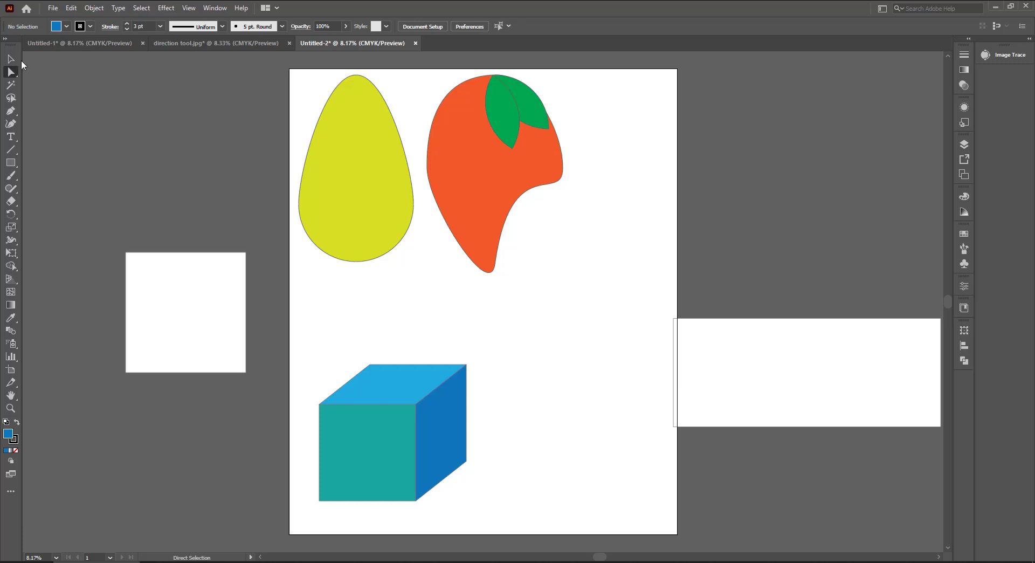
Move the whole cube up beside the orange shape, and shift the egg and orange shapes slightly left to make room.
left_click_drag(348, 389, 475, 520)
left_click_drag(390, 440, 641, 185)
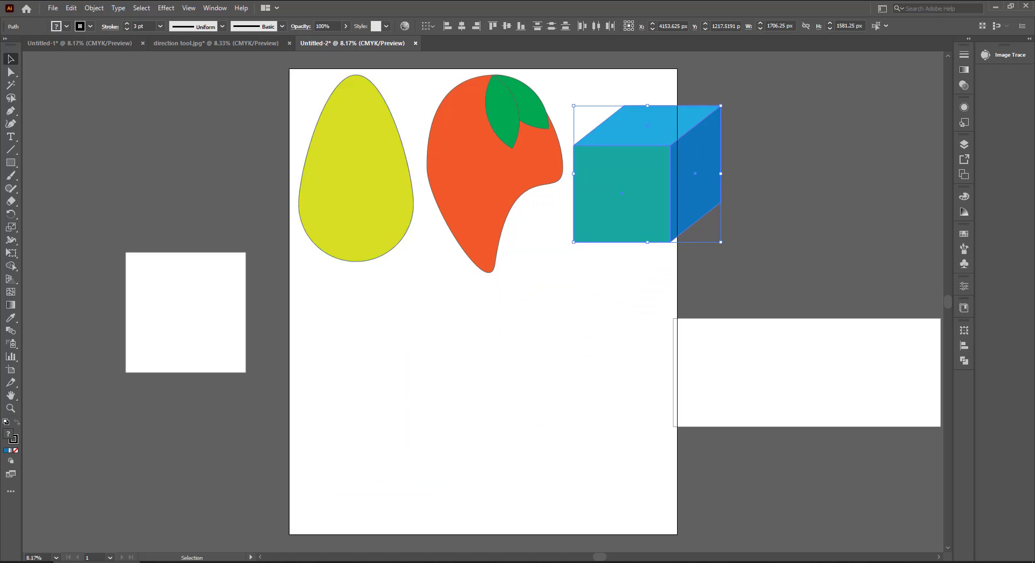
left_click_drag(342, 141, 336, 140)
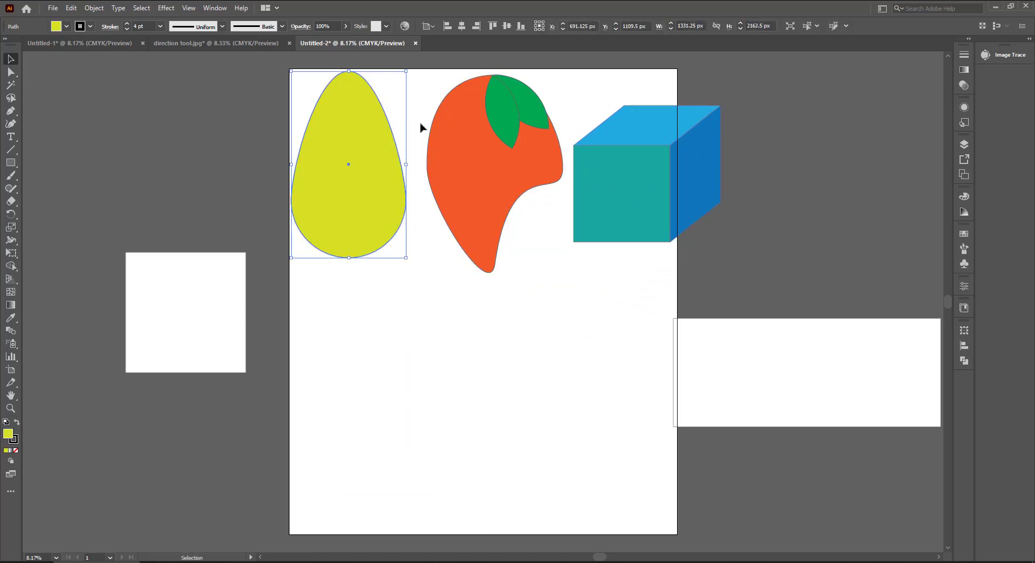
left_click_drag(511, 224, 499, 209)
Nudge the three-faced cube up and left, and scale it down proportionally to about 1238 px wide so it fits on the artboard.
left_click(642, 196)
left_click(683, 178, "shift")
left_click(655, 132, "shift")
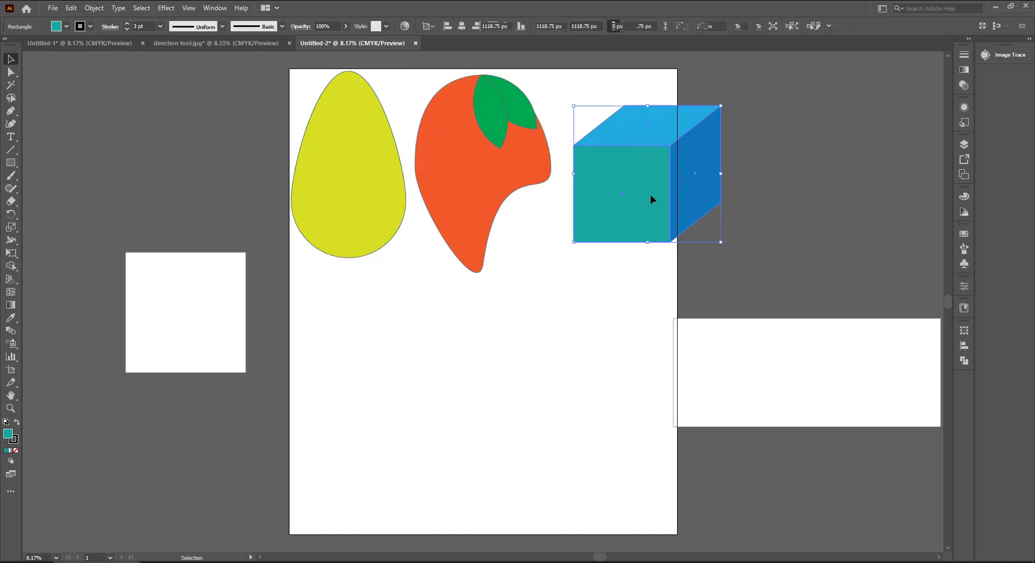
left_click_drag(649, 192, 642, 177)
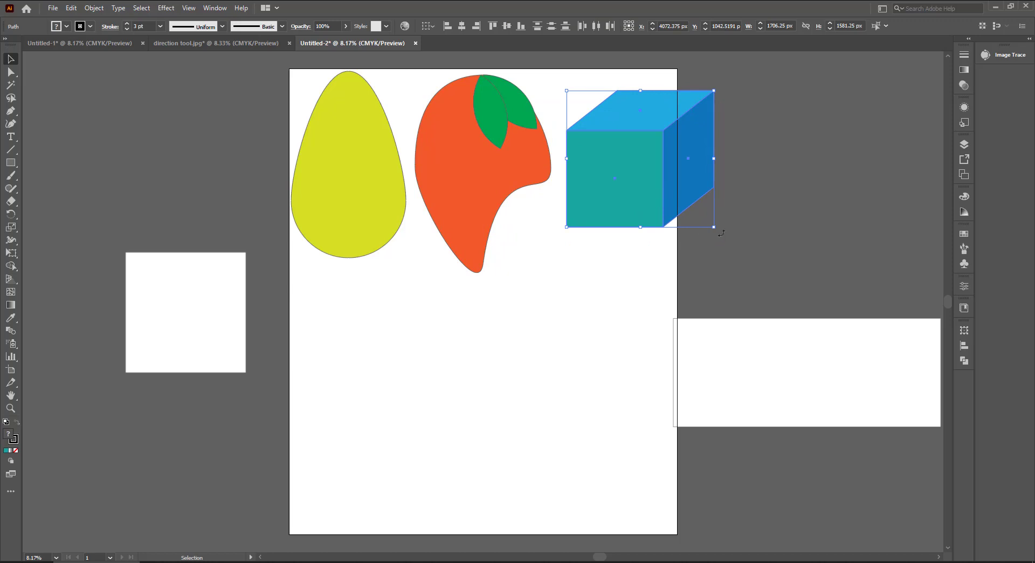
left_click_drag(714, 227, 674, 190)
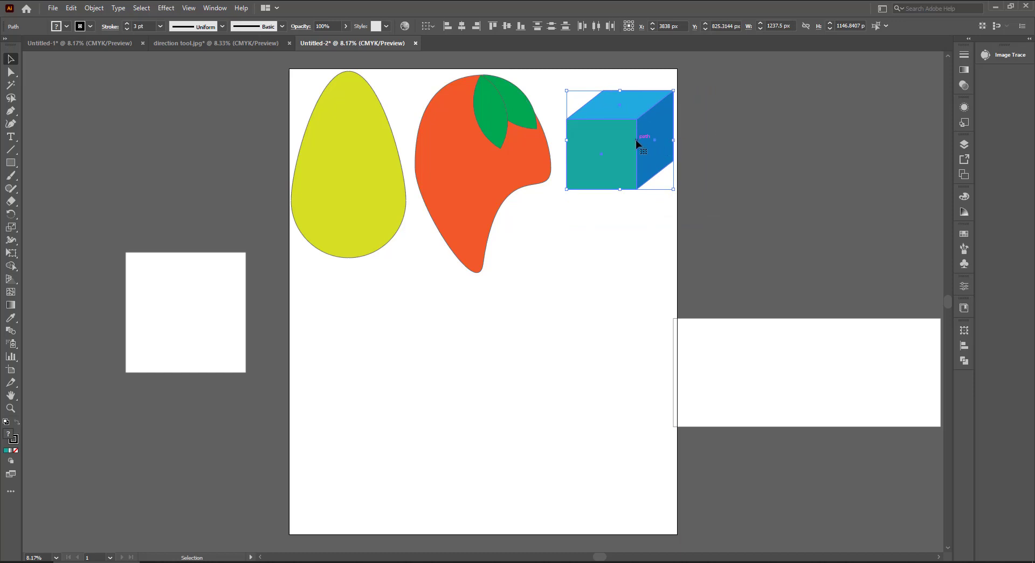
Duplicate the cube below the egg shape and raise the copy's bottom anchors to flatten it into a box about 592 px high.
left_click_drag(636, 140, 385, 372, "alt")
key("a")
left_click_drag(291, 406, 488, 437)
left_click_drag(454, 357, 302, 441)
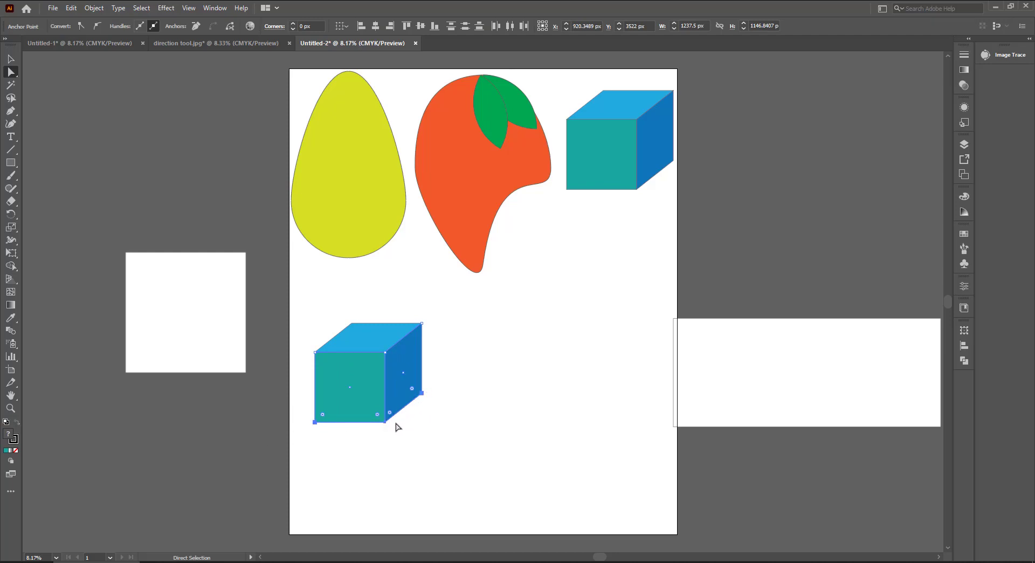
left_click_drag(385, 421, 388, 375)
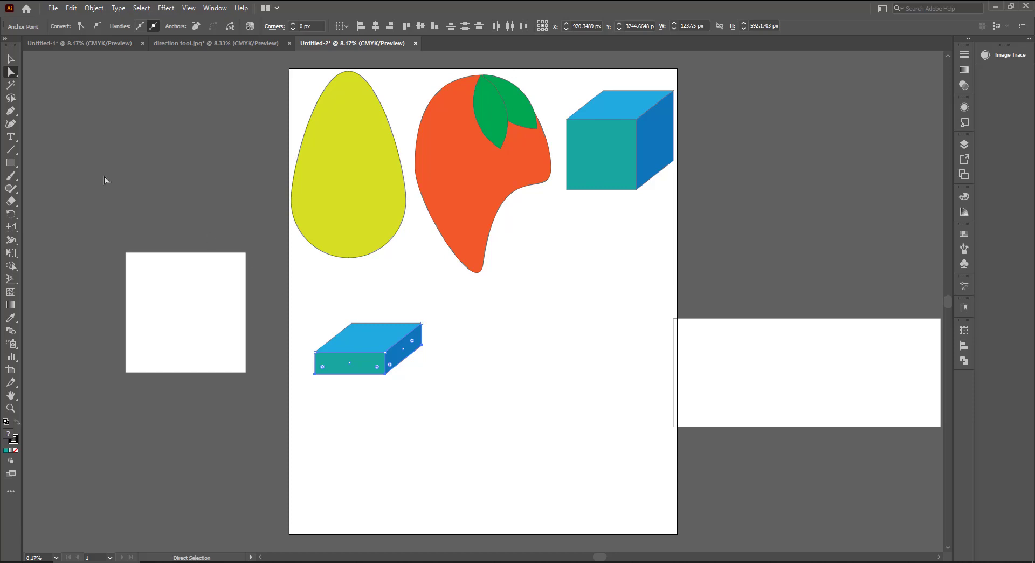
Select all faces of the flattened box and move it directly under the original cube.
left_click(10, 59)
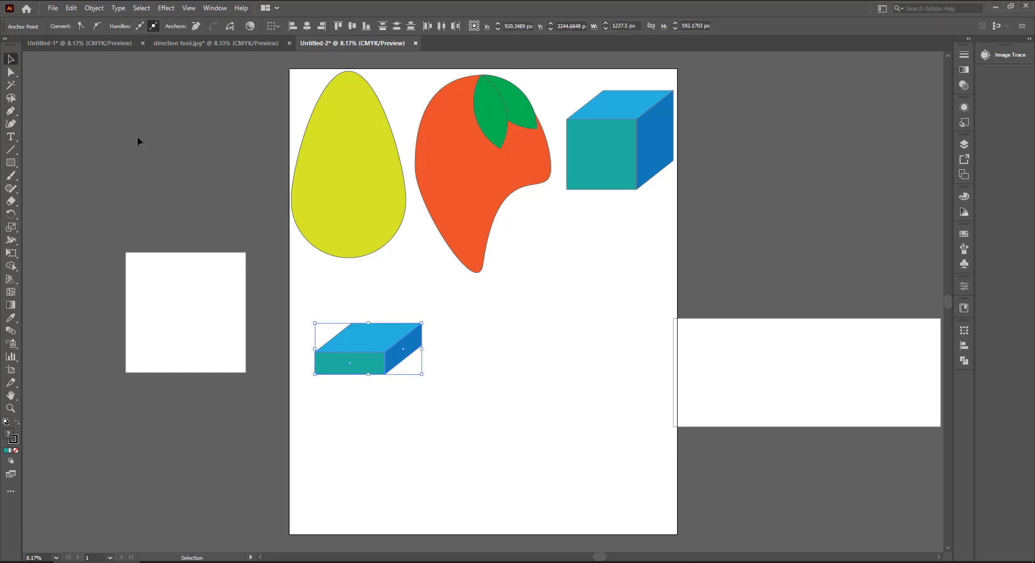
left_click(356, 338)
left_click_drag(375, 390, 435, 410)
left_click_drag(387, 363, 629, 250)
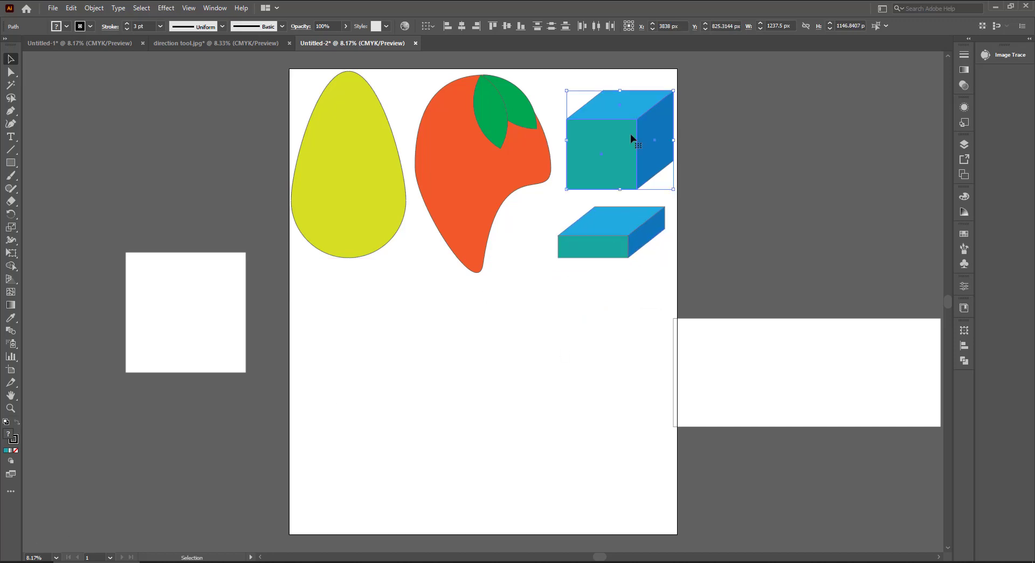
Place a duplicate of the cube below the egg shape, undoing a trial enlargement of the copy.
left_click_drag(630, 134, 375, 338)
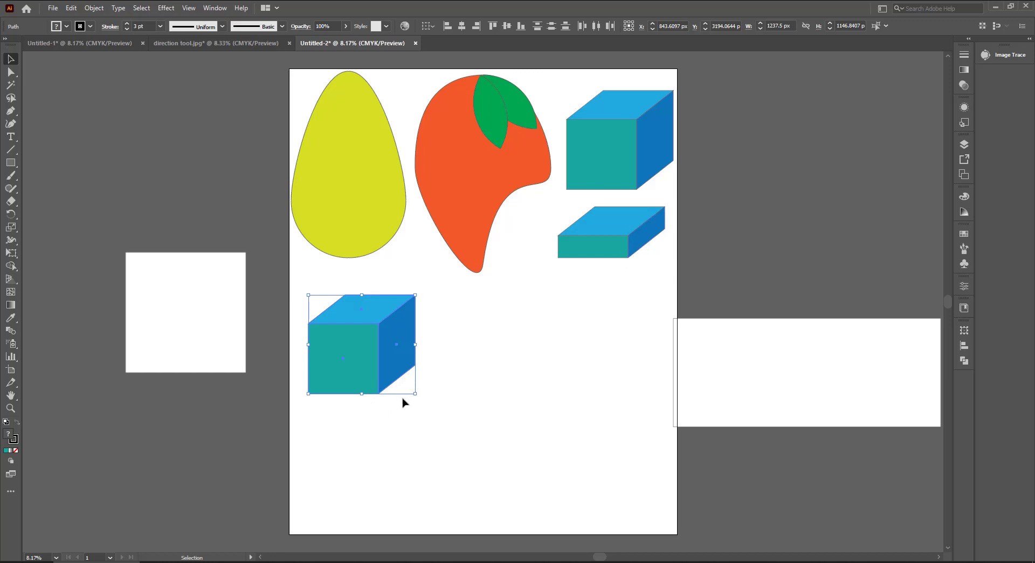
mouse_move(415, 397)
left_mouse_down()
mouse_move(426, 432)
mouse_move(421, 418)
mouse_move(365, 411)
mouse_move(365, 432)
mouse_move(386, 444)
mouse_move(393, 388)
mouse_move(401, 409)
left_mouse_up()
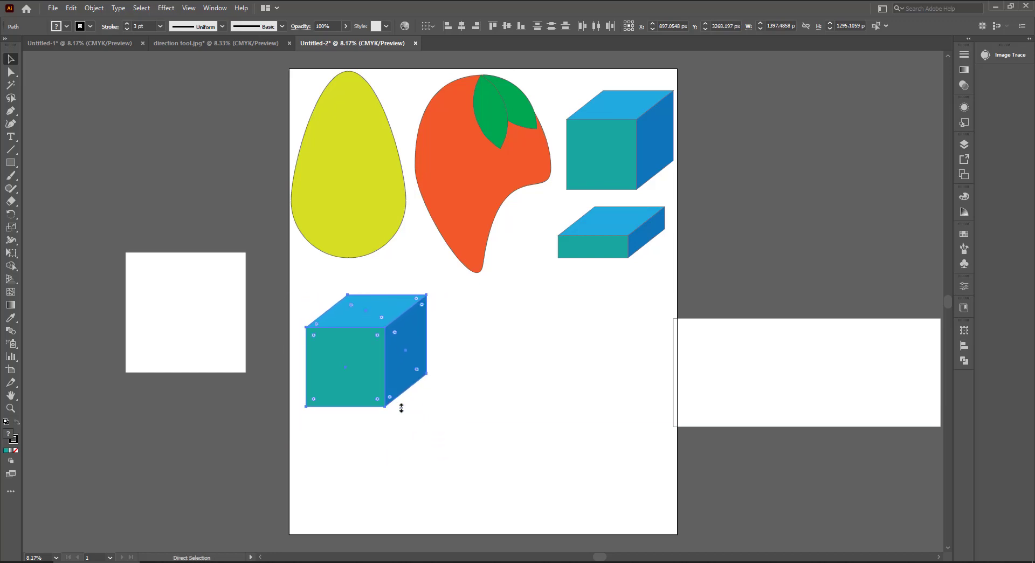
key("ctrl+z")
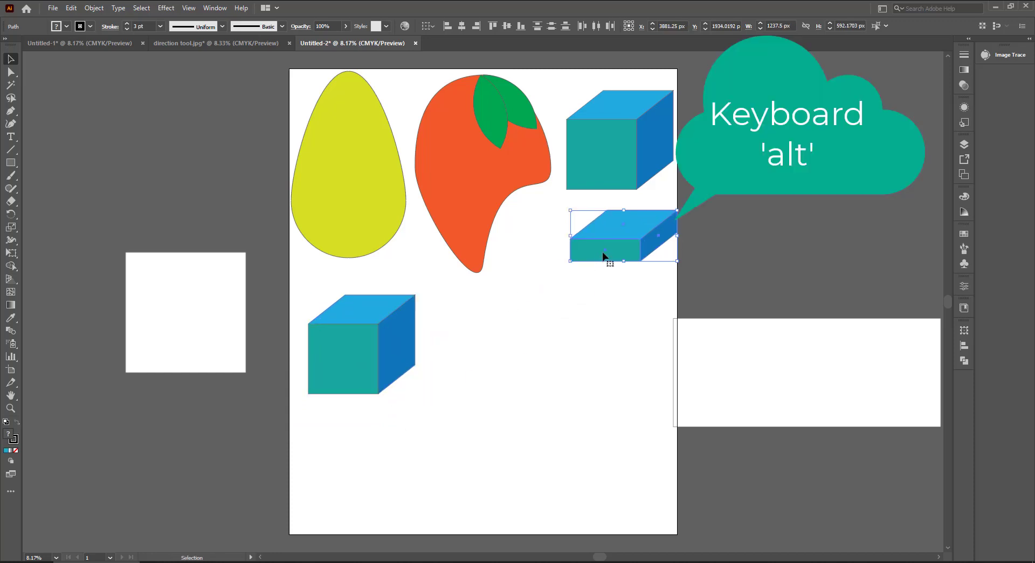
Duplicate the flat box down and to the left, and enlarge the copy proportionally from its centre.
left_click_drag(604, 254, 525, 324)
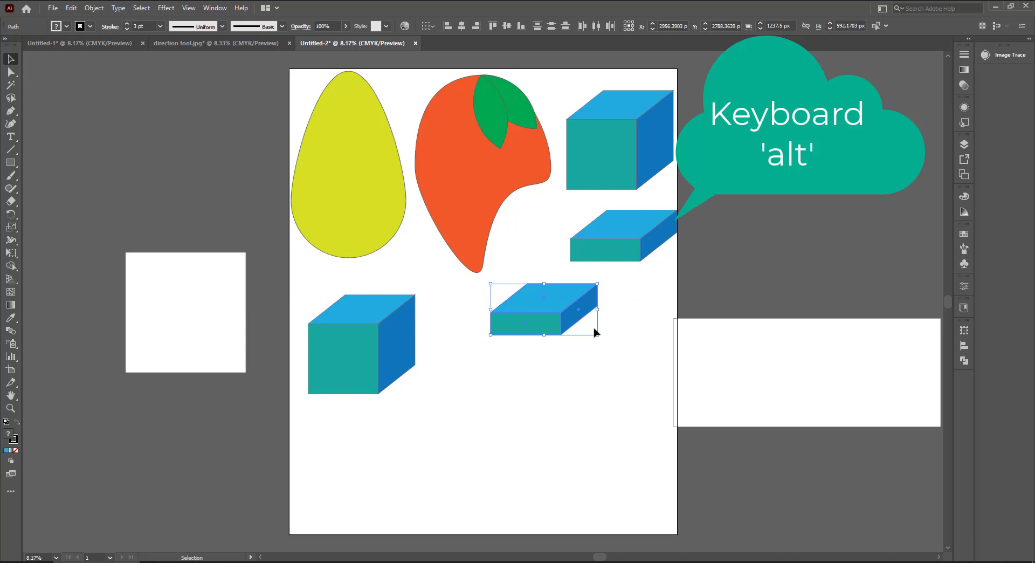
left_click_drag(596, 337, 624, 353)
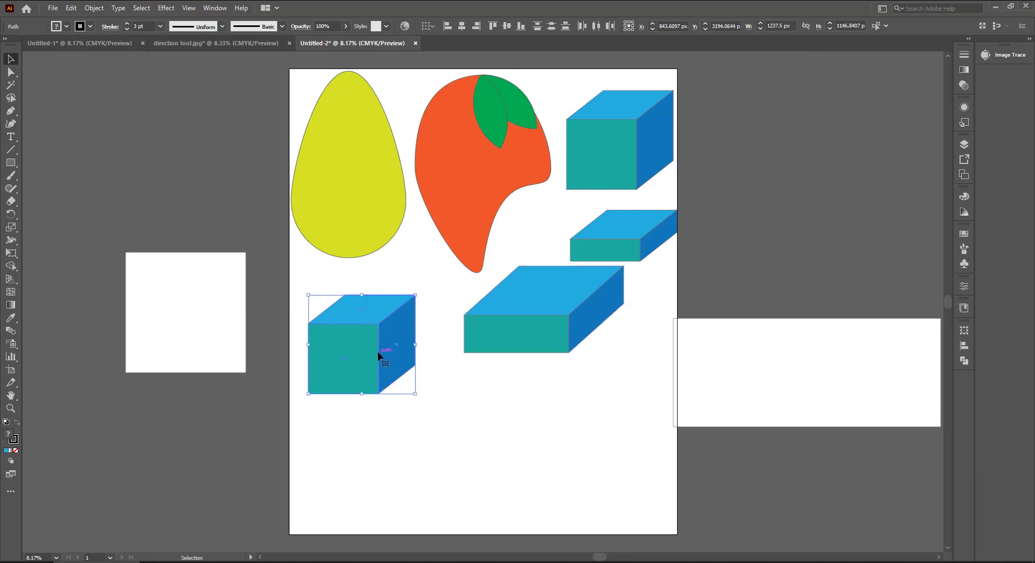
Move the lower cube copy straight down, and resize the enlarged flat box from its centre to about 1576 by 966 px.
left_click_drag(378, 351, 377, 394)
left_click(565, 351)
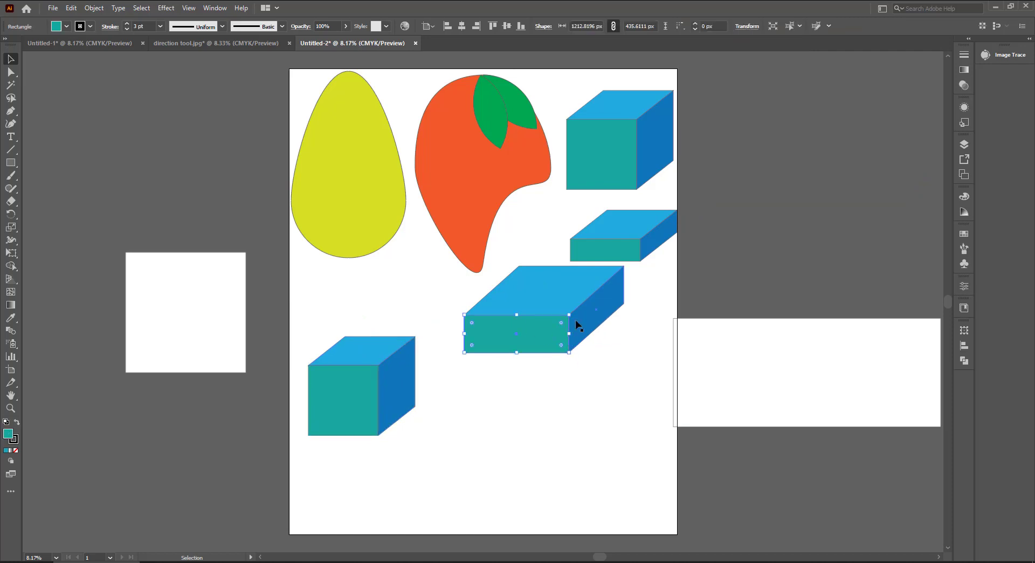
left_click_drag(580, 361, 613, 352)
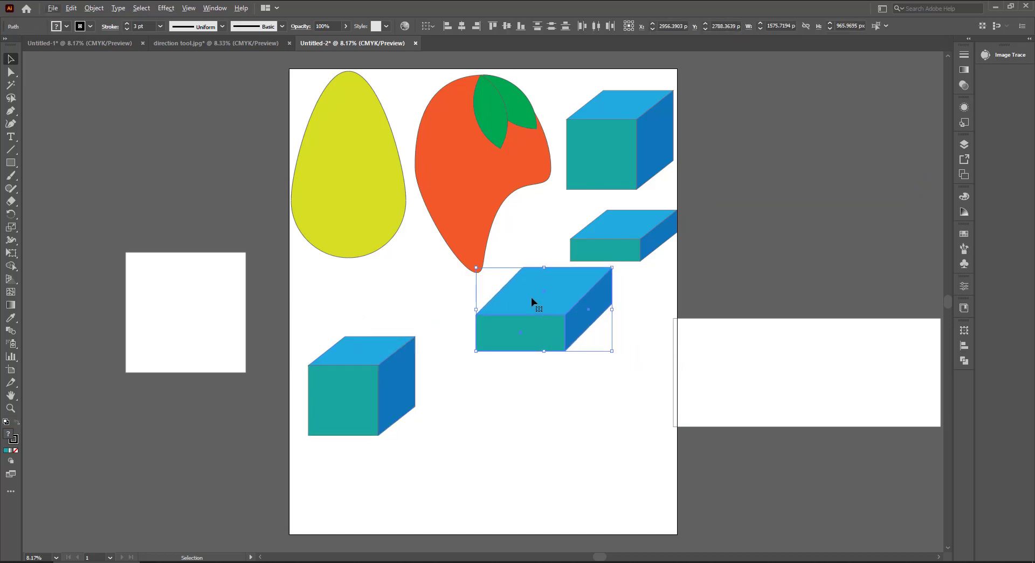
Stack the enlarged flat box on top of the lower cube copy like a lid.
left_click_drag(532, 298, 348, 310)
left_click(369, 411, "shift")
Move the white square from the canvas onto the empty lower part of the artboard and fill it with red.
left_click_drag(192, 261, 588, 360)
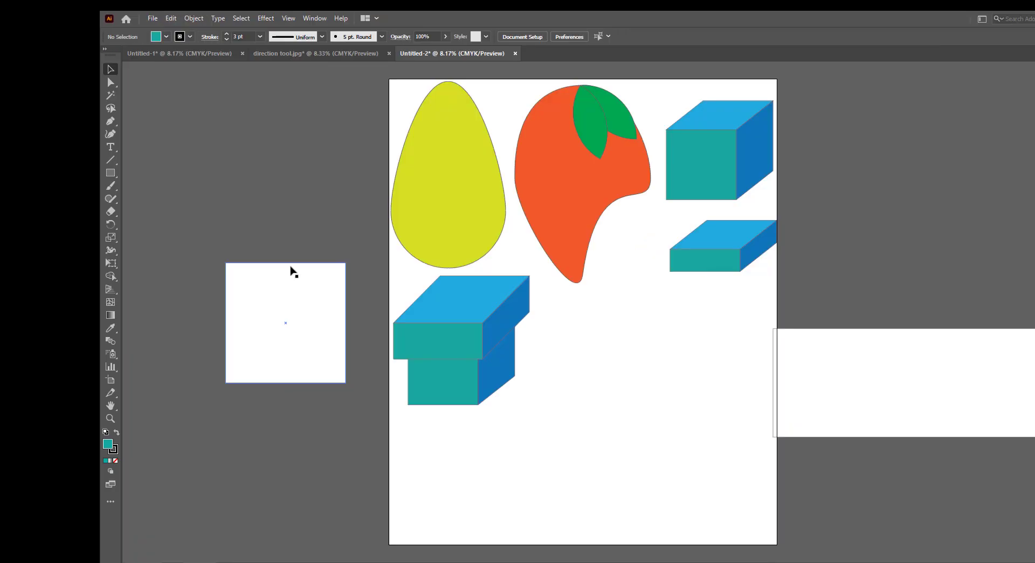
left_click_drag(687, 371, 685, 367)
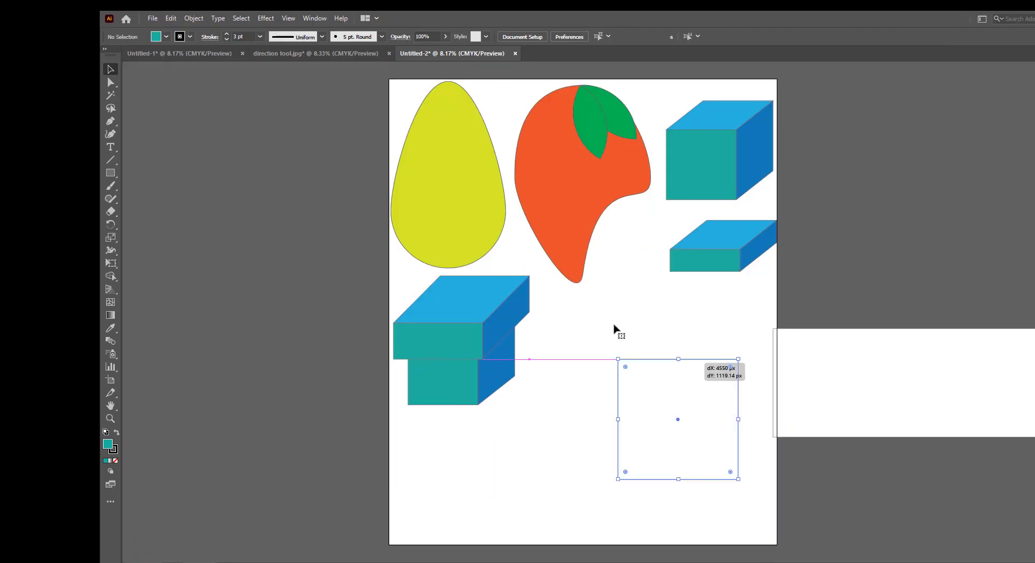
left_click(166, 37)
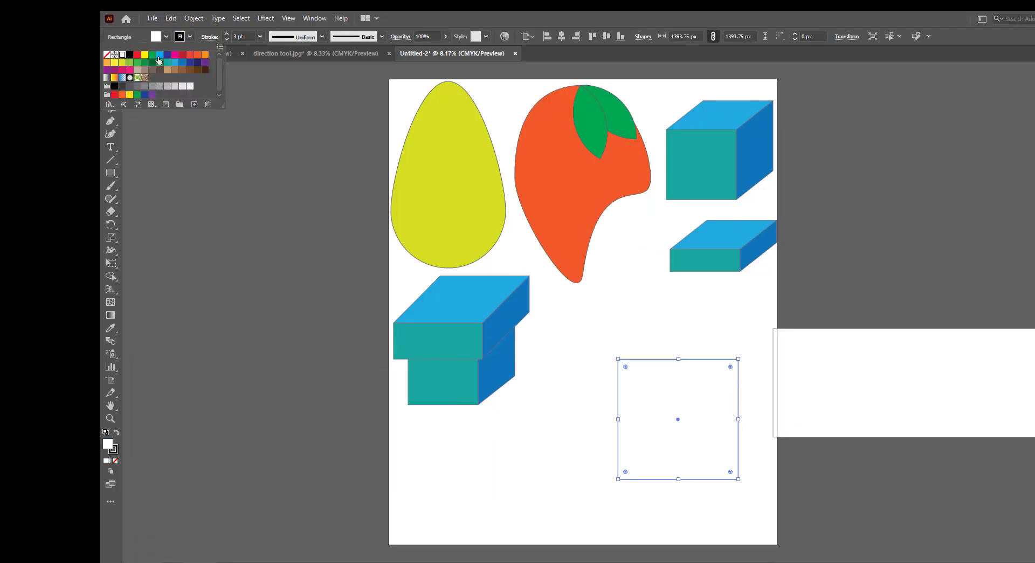
left_click(138, 55)
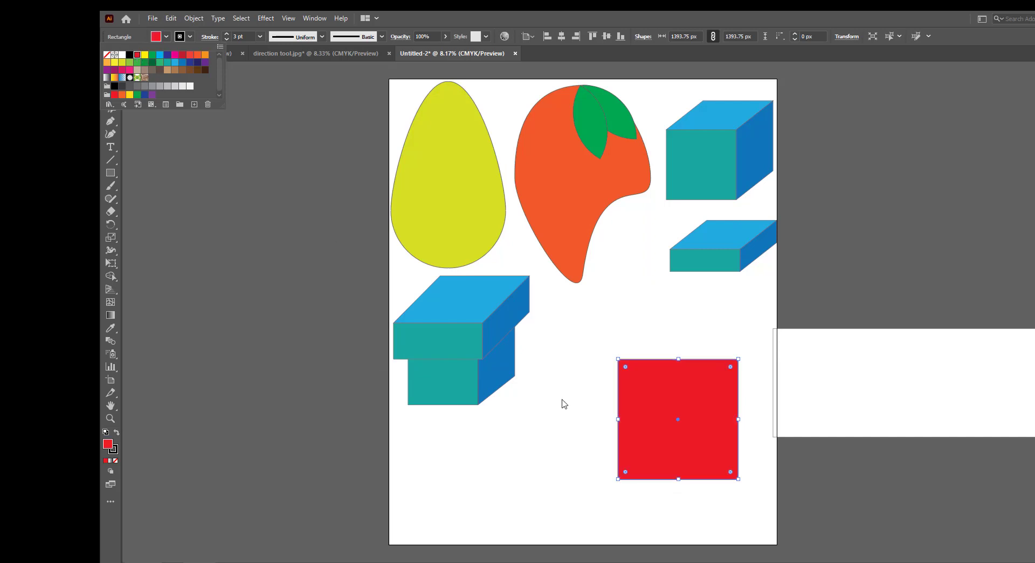
Stretch the red square from its centre to about 2368 px tall and round its two top corners to about 697 px.
left_click(679, 482)
left_click_drag(681, 480, 681, 525)
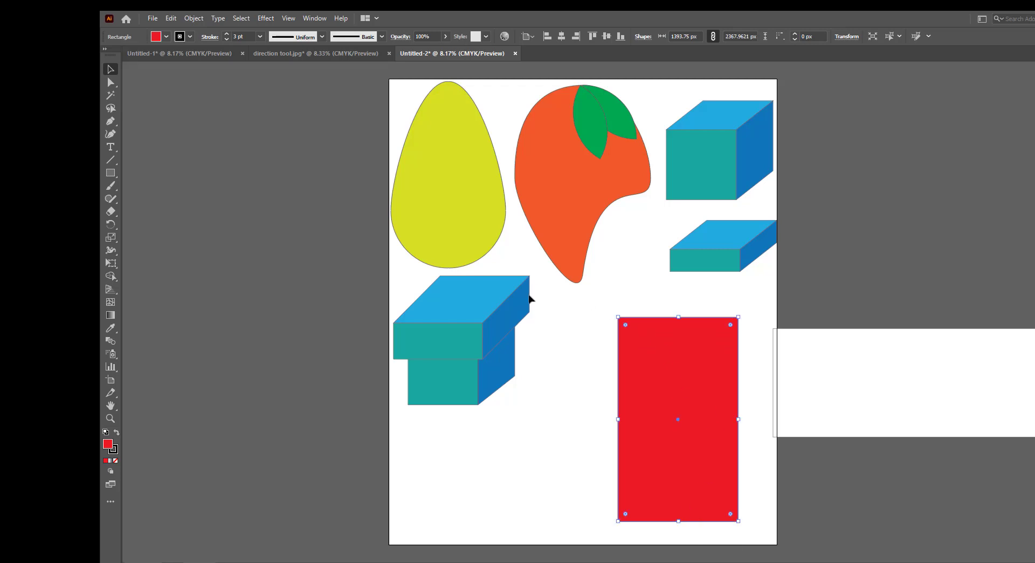
left_click(111, 81)
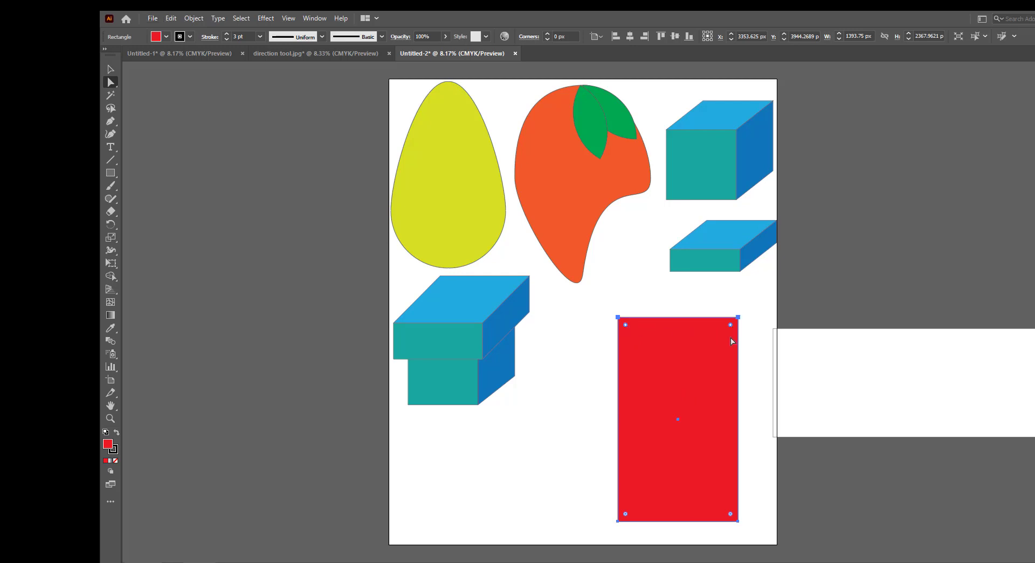
left_click_drag(730, 327, 735, 459)
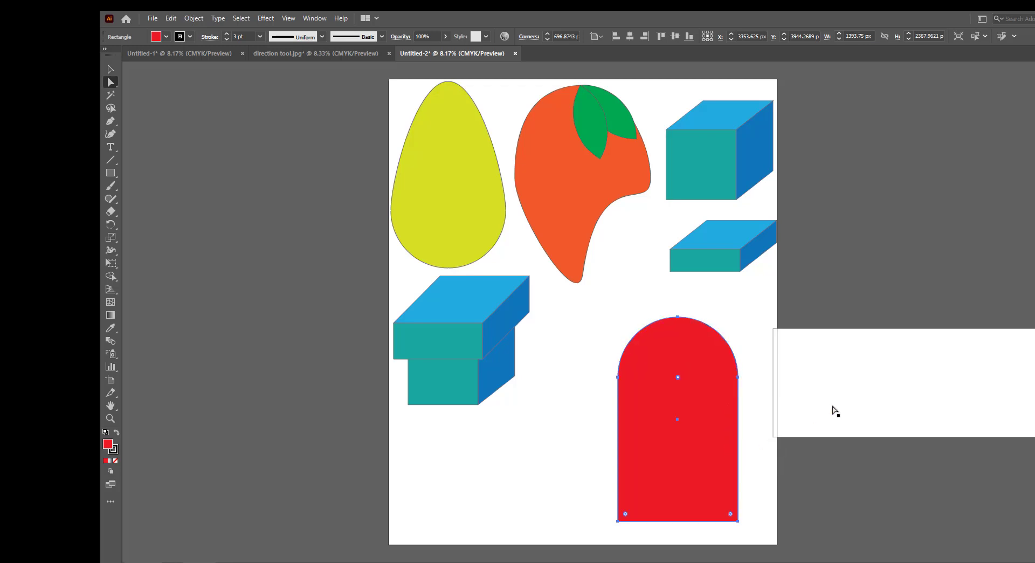
Move the red arch up and to the right, near the artboard's right edge.
left_click(591, 425)
left_click_drag(673, 420, 706, 383)
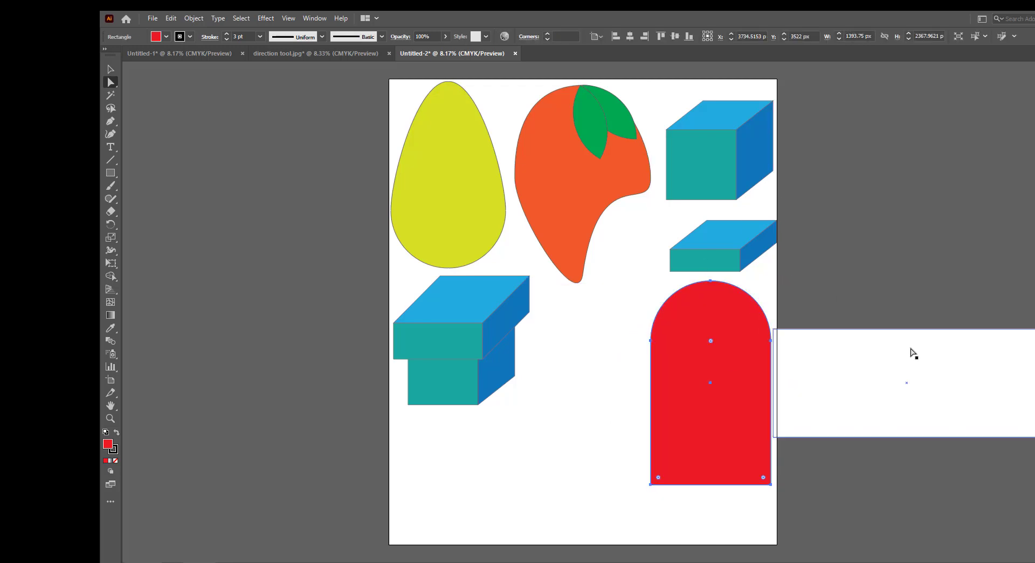
left_click_drag(911, 354, 932, 349)
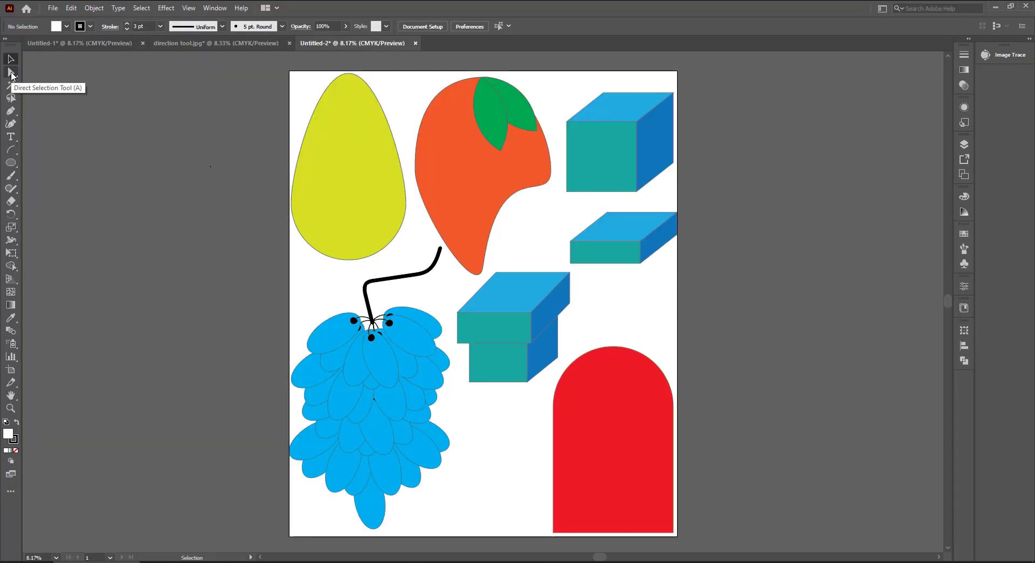
Select all the artwork on the artboard and combine it into one group.
left_click_drag(10, 72, 64, 88)
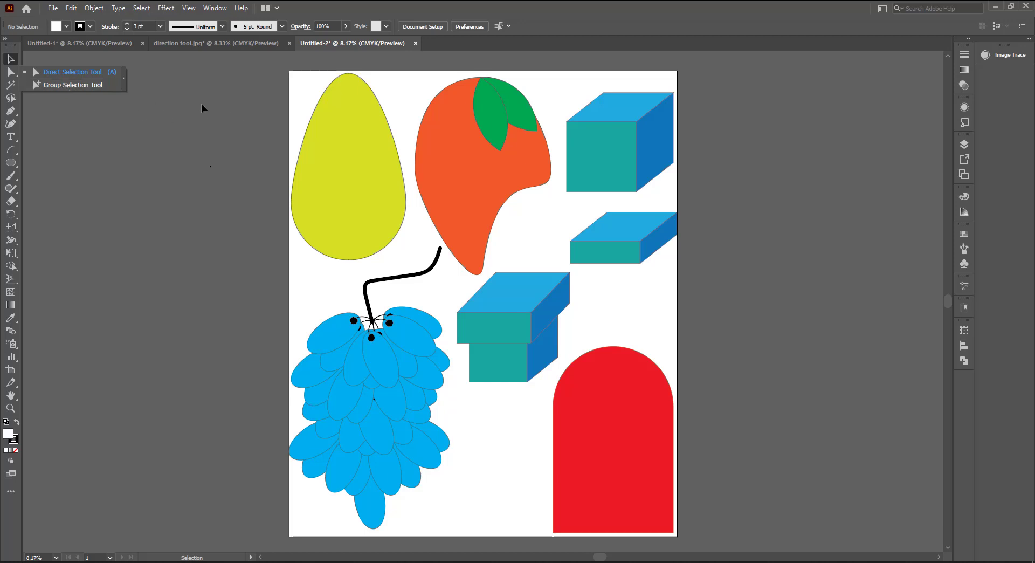
left_click(230, 72)
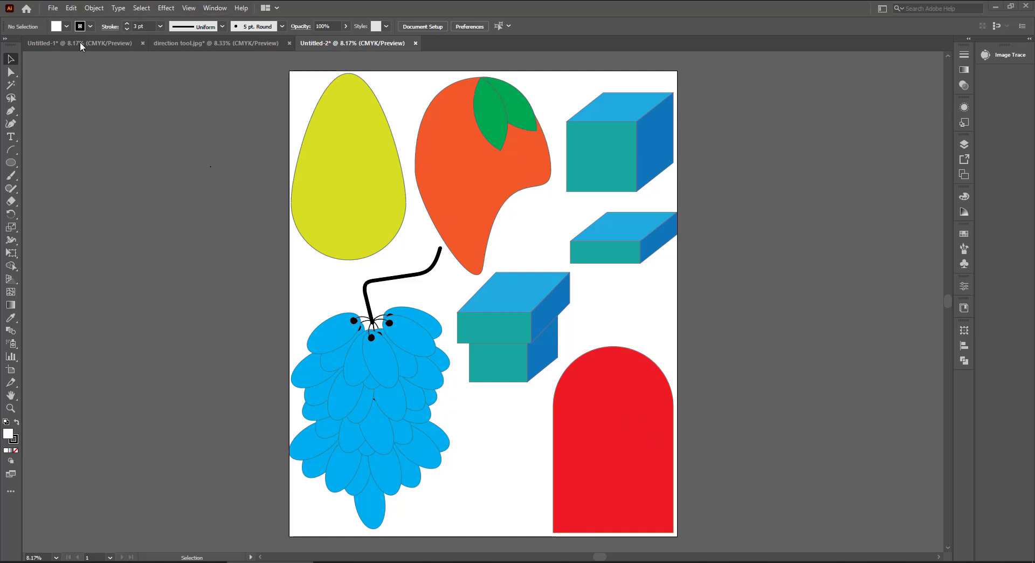
left_click_drag(282, 69, 676, 523)
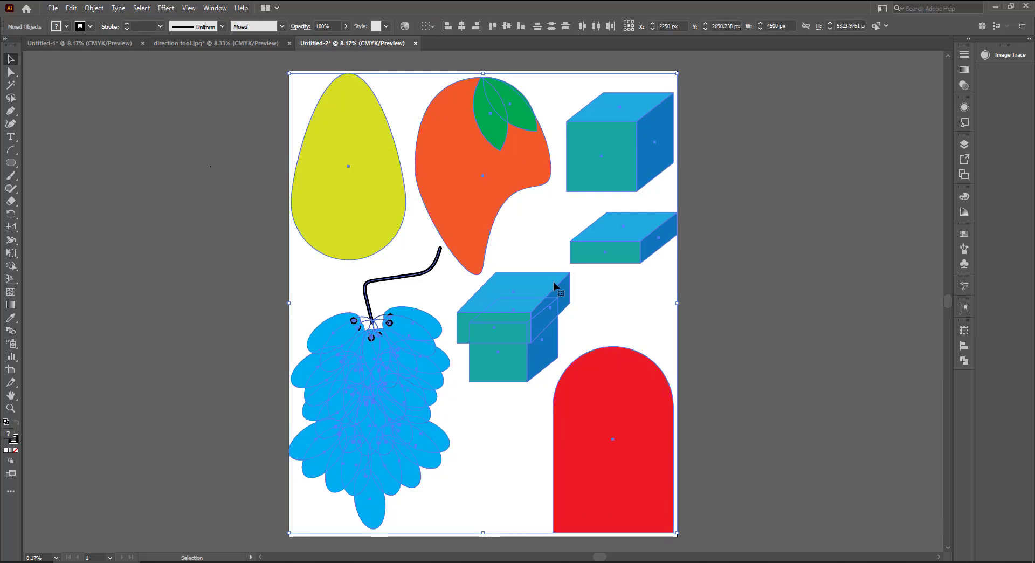
right_click(535, 289)
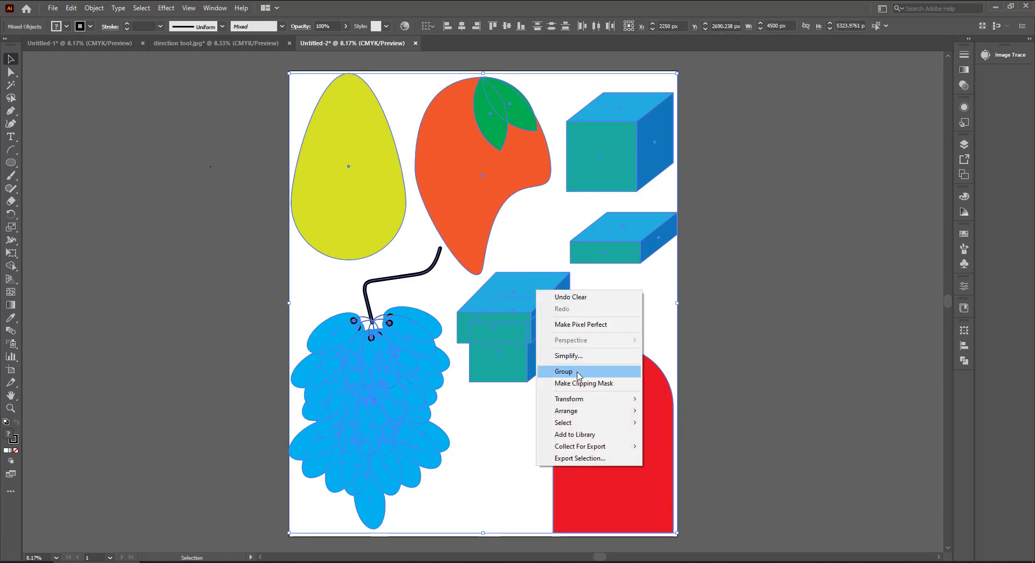
left_click(575, 371)
Move the whole group slightly with the Selection tool, to about X 2275.5 px and Y 2700 px.
left_click(11, 72)
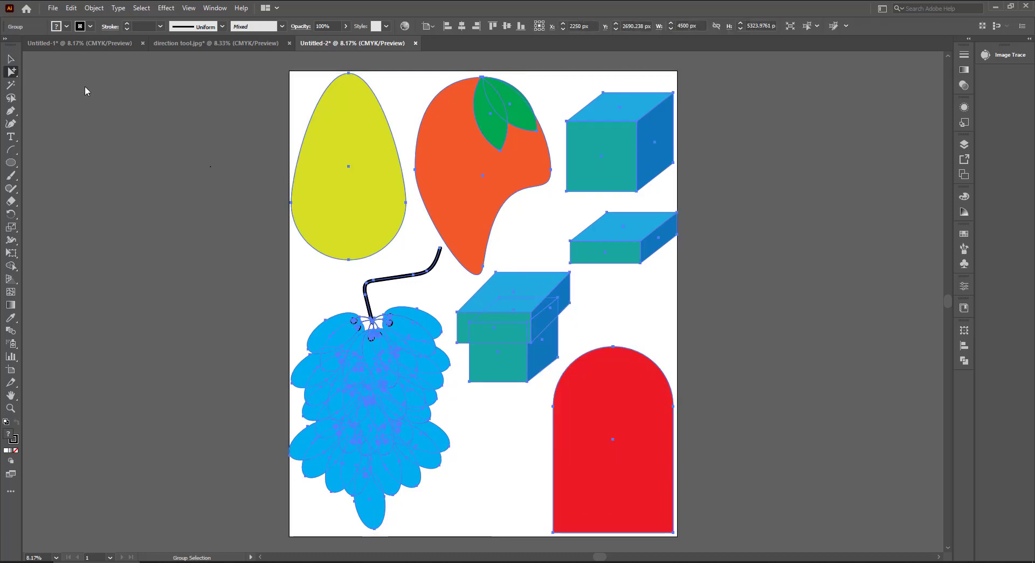
left_click(11, 59)
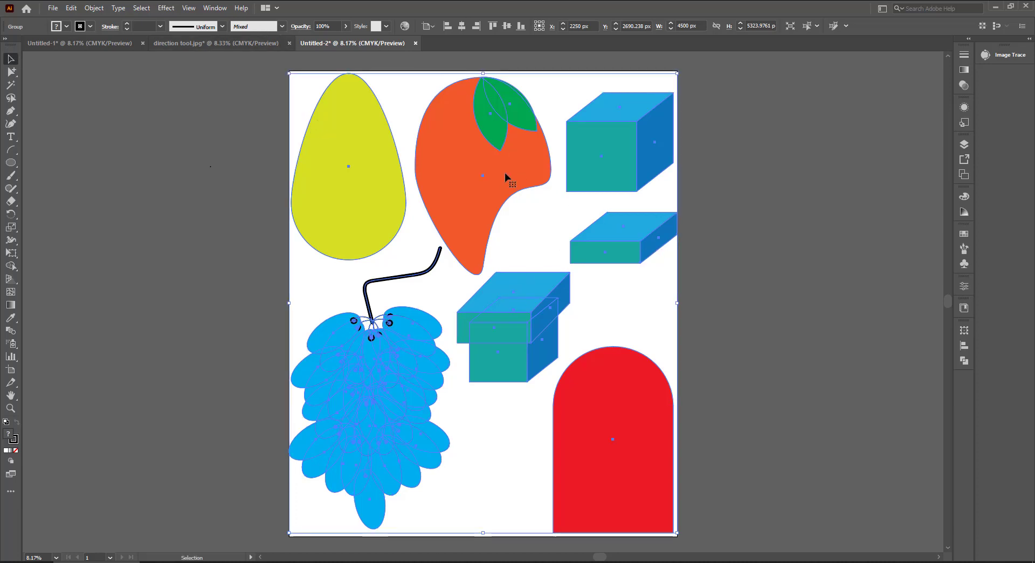
left_click_drag(491, 218, 367, 184)
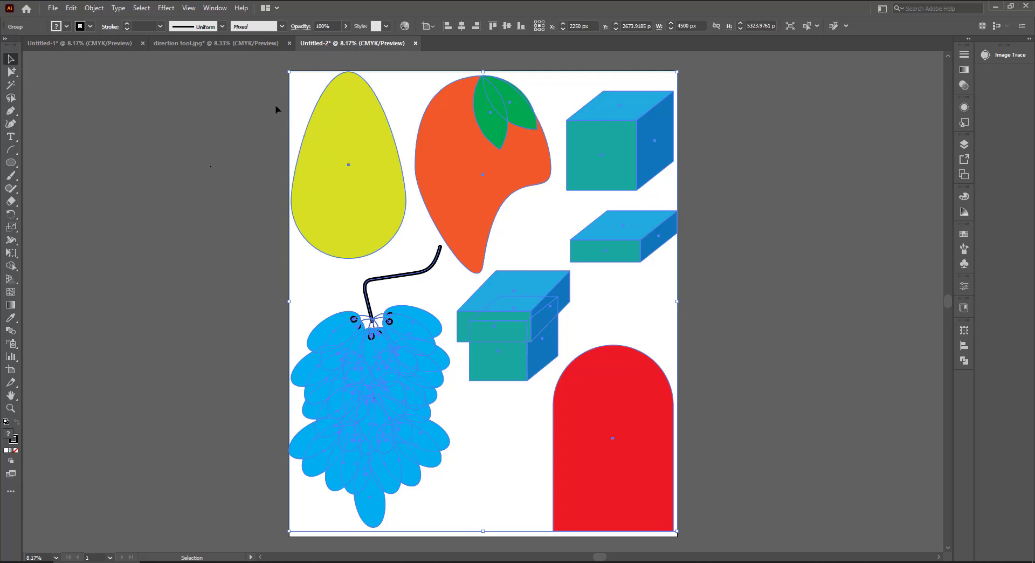
left_click_drag(368, 223, 347, 221)
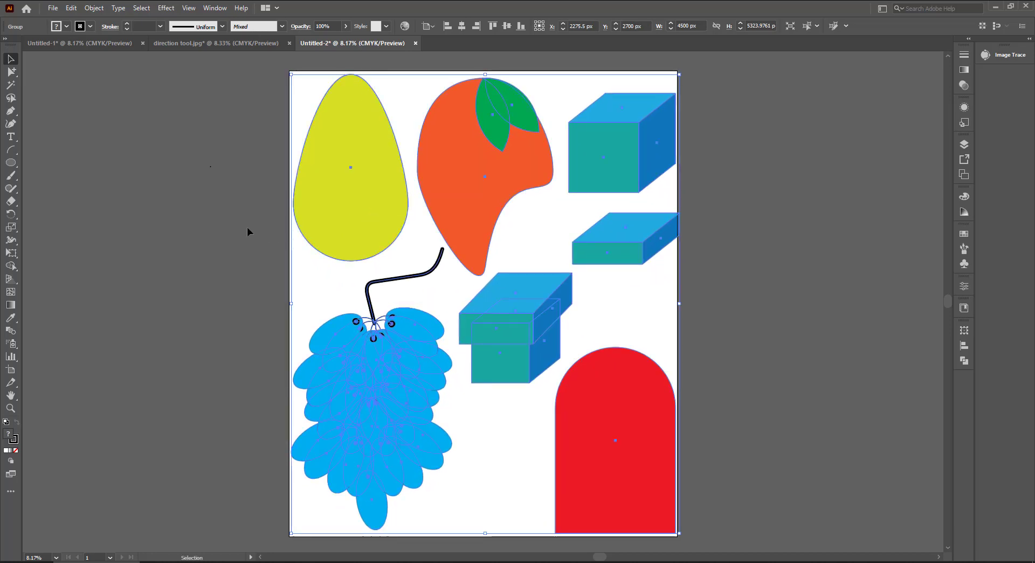
Using the Group Selection tool, move only the yellow egg shape slightly down and to the right within the group.
left_click(12, 72)
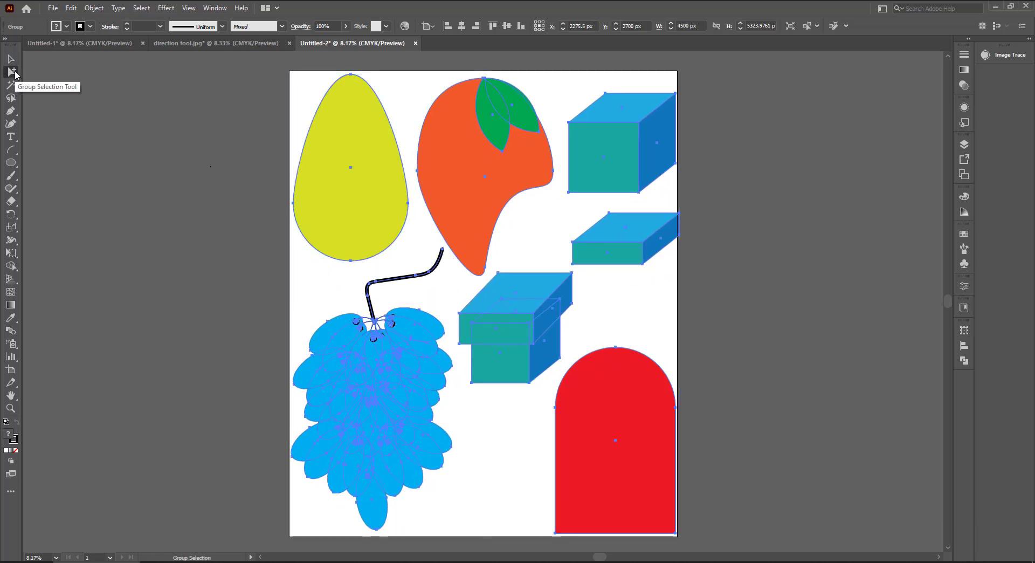
left_click(13, 72)
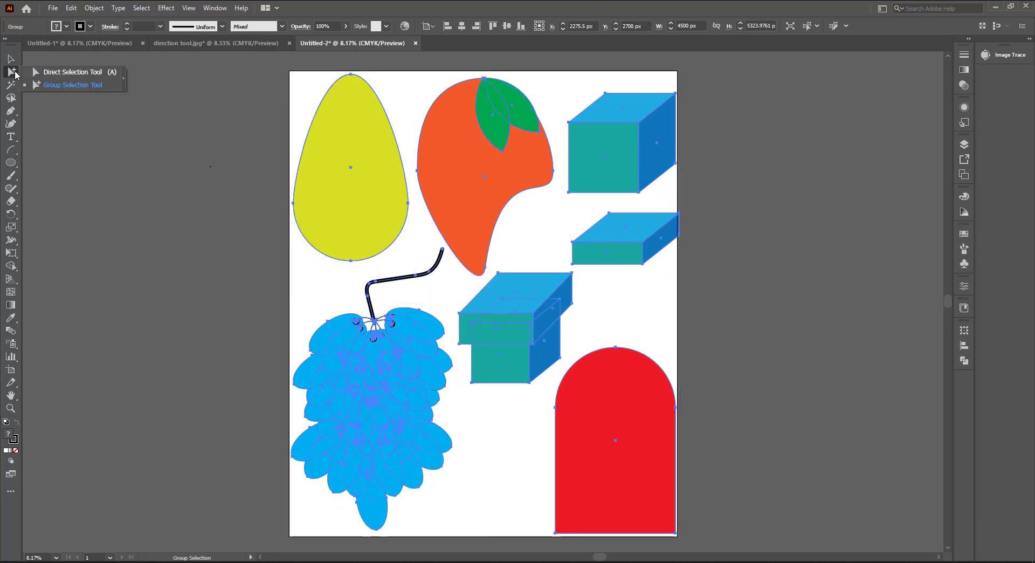
left_click(70, 85)
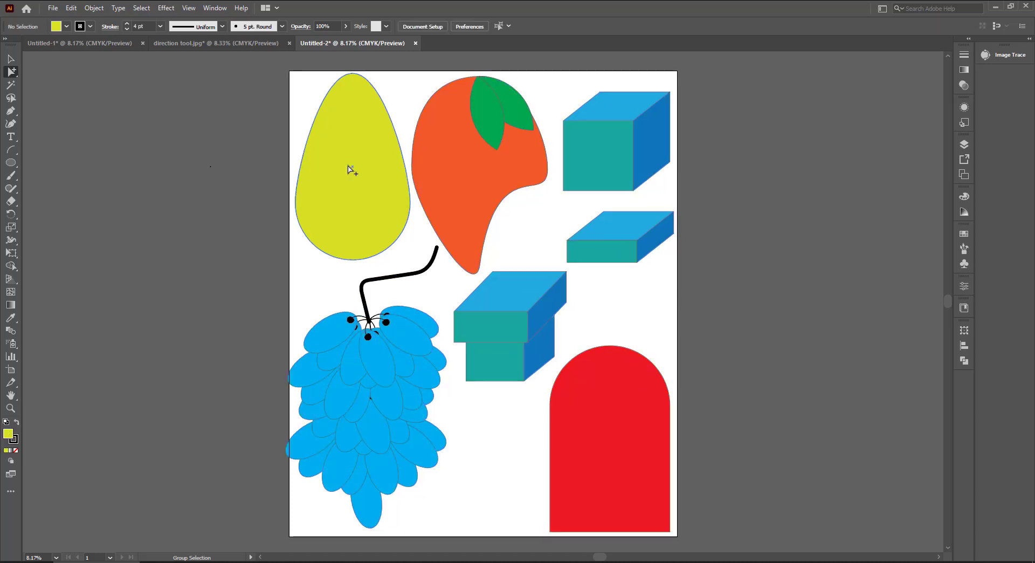
left_click(352, 169)
mouse_move(351, 168)
left_mouse_down()
mouse_move(351, 177)
mouse_move(156, 194)
mouse_move(355, 183)
left_mouse_up()
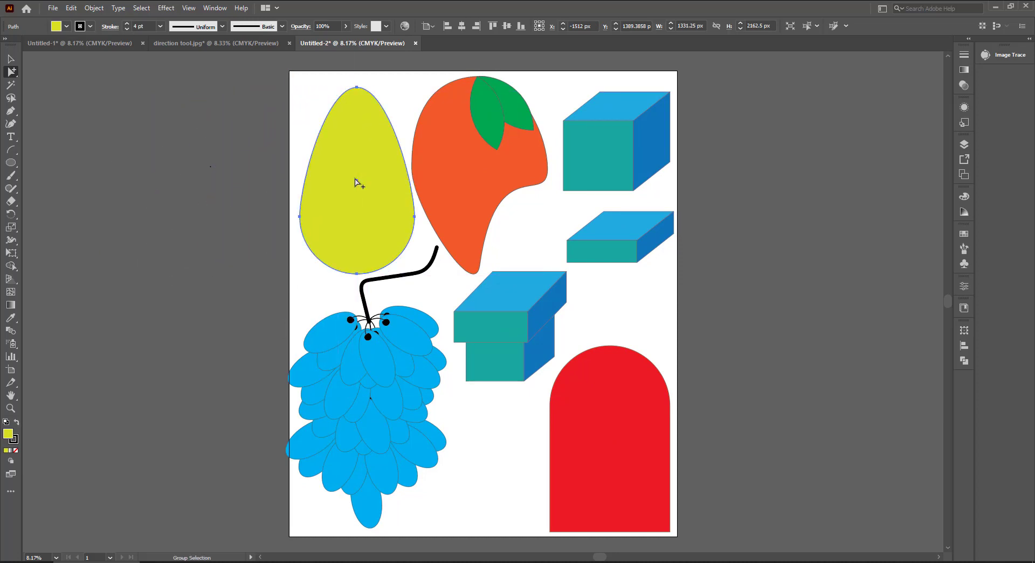
Select the top face of the small flat box, and shift only the red arch to the artboard's right edge.
left_click(625, 234)
mouse_move(625, 236)
left_mouse_down()
mouse_move(681, 257)
mouse_move(645, 226)
mouse_move(622, 237)
left_mouse_up()
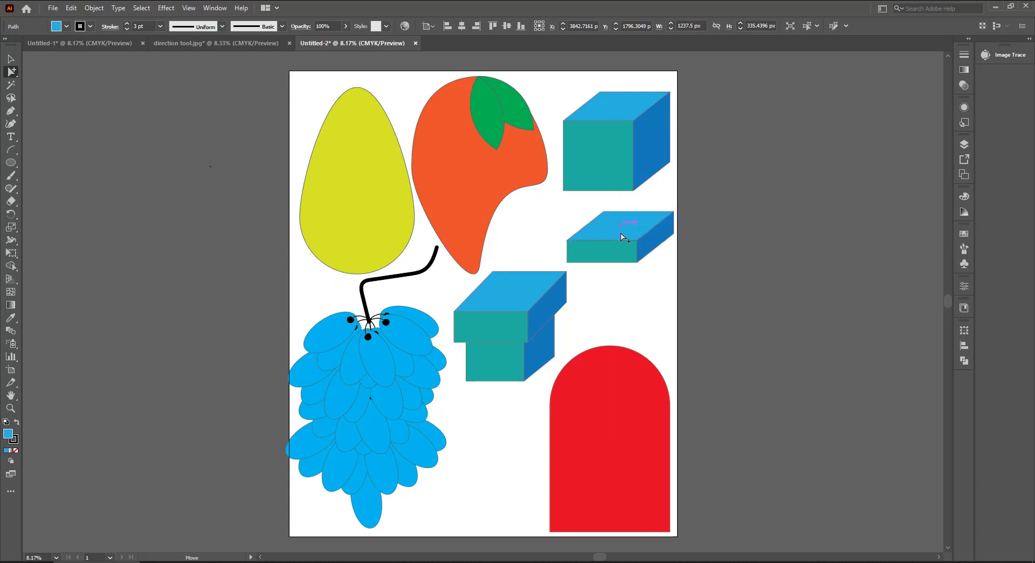
mouse_move(616, 442)
left_mouse_down()
mouse_move(694, 409)
mouse_move(811, 308)
mouse_move(609, 412)
mouse_move(620, 446)
left_mouse_up()
Try moving the teal front face of the stacked box's lid out to the right, and undo the move.
left_click(522, 328)
left_click_drag(522, 327, 619, 335)
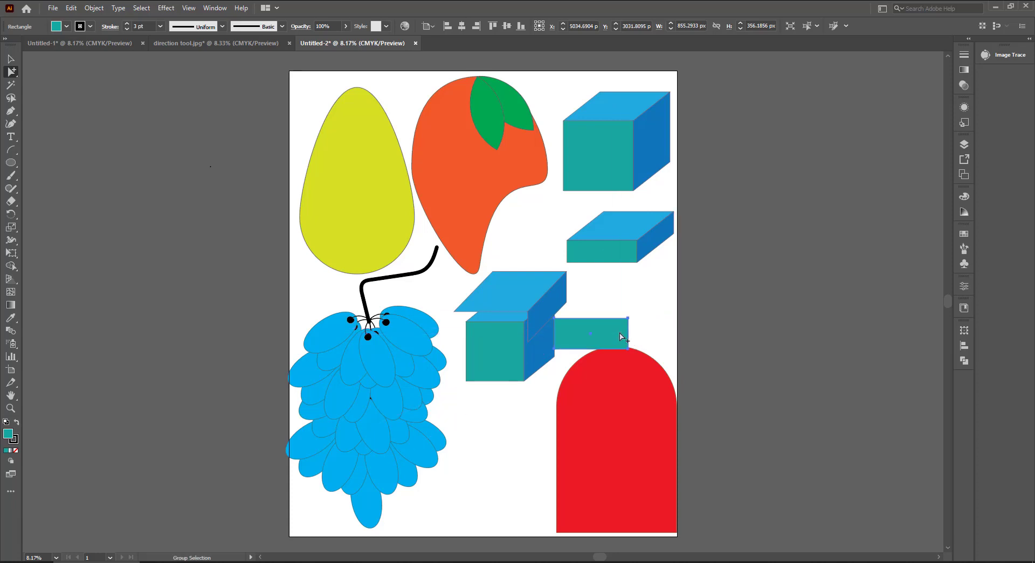
key("ctrl+z")
key("ctrl+z")
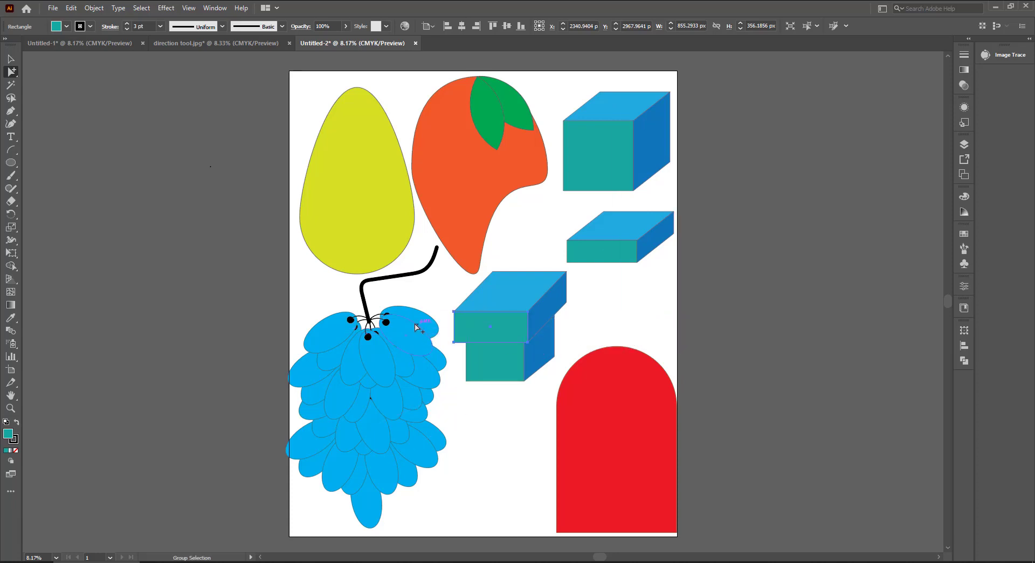
Try pulling individual blue ellipses out of the grape cluster, and undo each move.
left_click(385, 360)
left_click_drag(385, 363, 284, 370)
key("ctrl+z")
key("ctrl+z")
left_click_drag(348, 404, 376, 432)
key("ctrl+z")
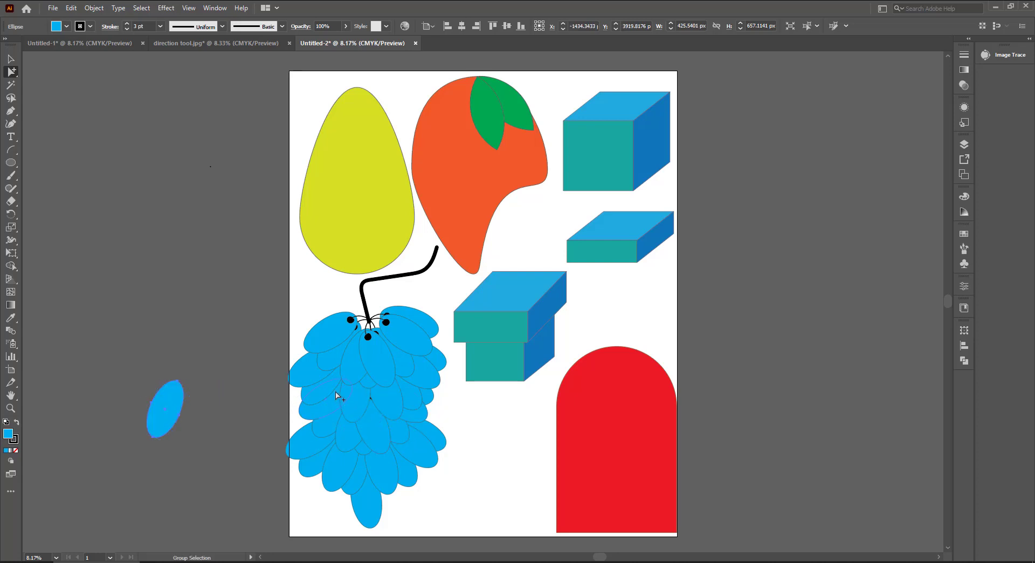
key("ctrl+z")
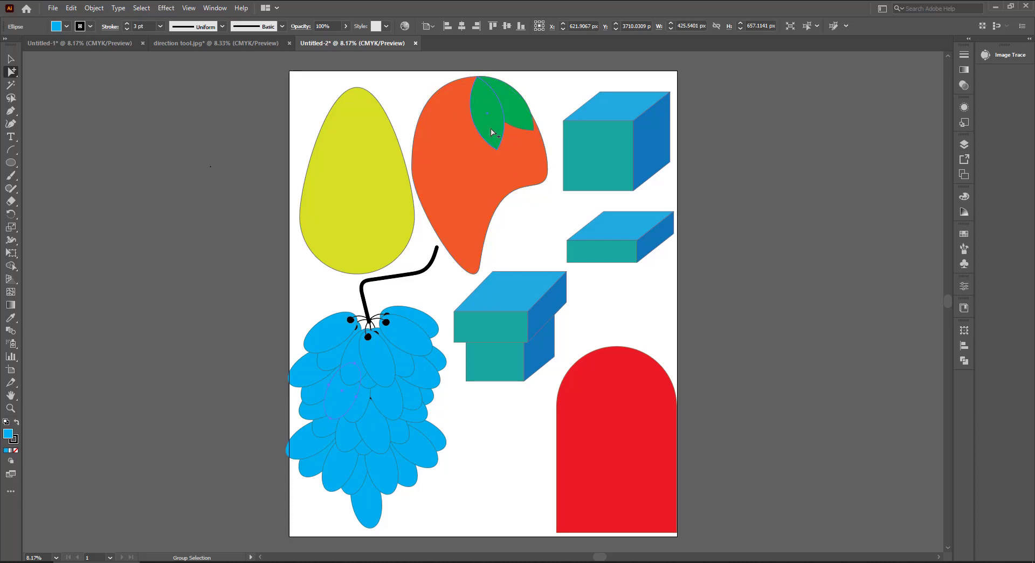
Try moving the front green leaf and the orange fruit body off the artboard separately, undoing each move.
mouse_move(496, 136)
left_mouse_down()
mouse_move(513, 174)
mouse_move(241, 231)
left_mouse_up()
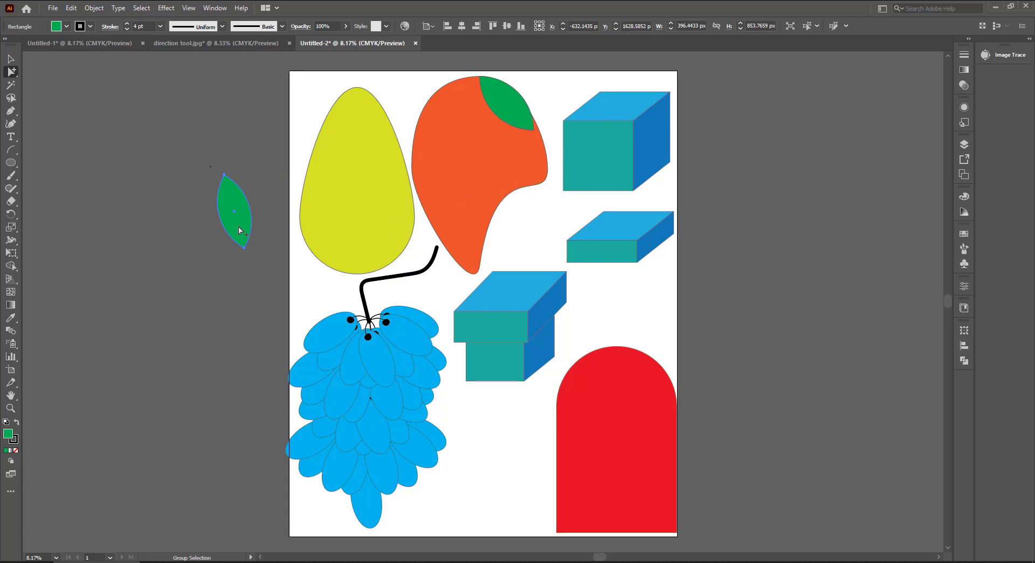
key("ctrl+z")
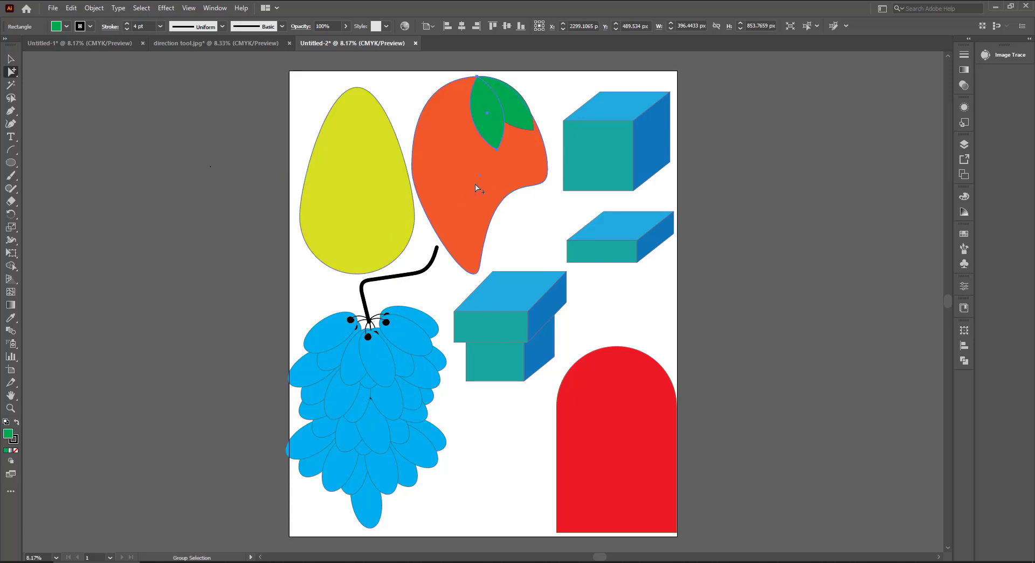
left_click_drag(482, 180, 819, 260)
key("ctrl+z")
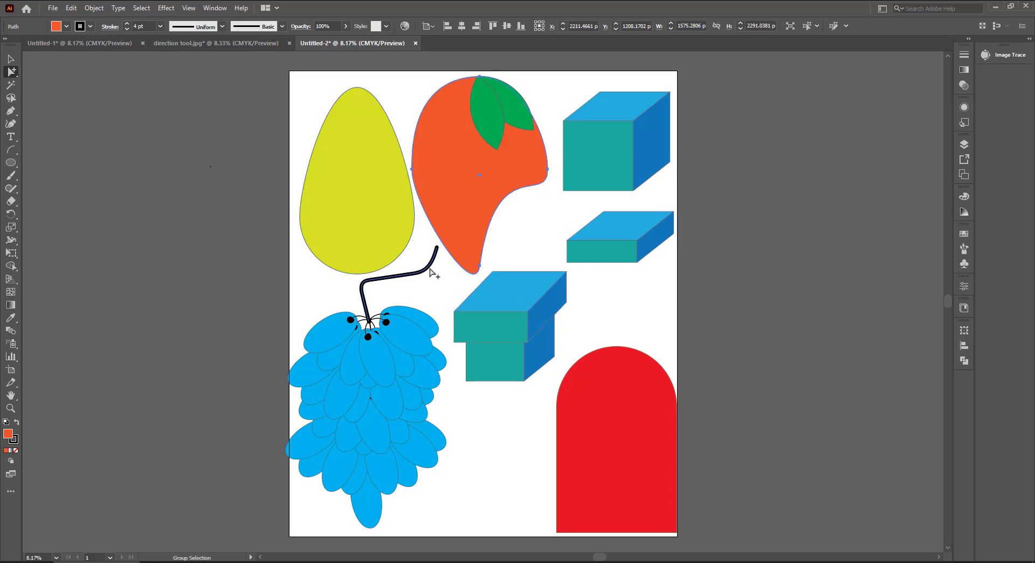
Try moving the black stem and the upper cube's teal front face off the artboard separately, undoing each move.
left_click_drag(431, 270, 195, 276)
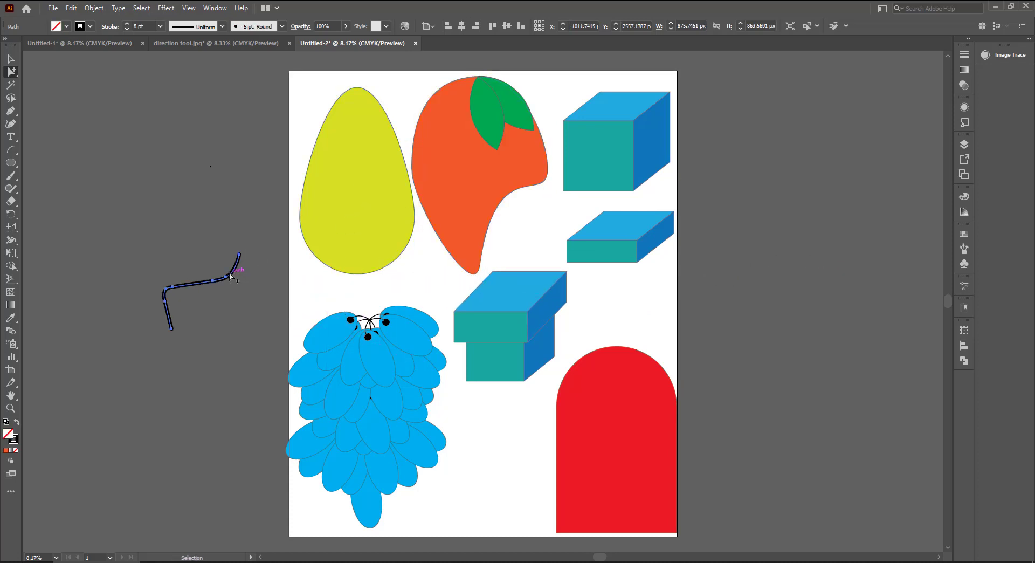
key("ctrl+z")
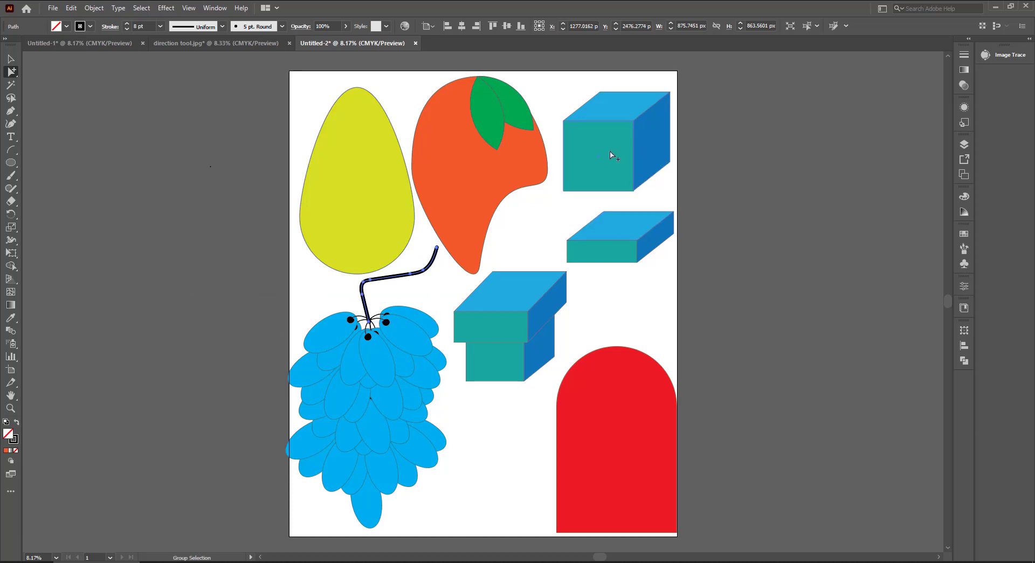
left_click_drag(621, 156, 789, 221)
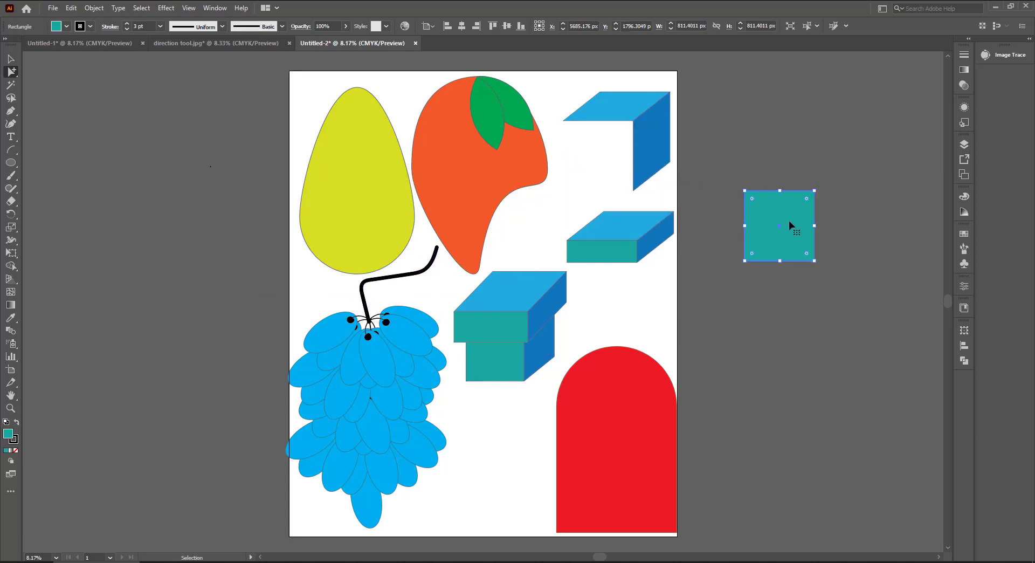
key("ctrl+z")
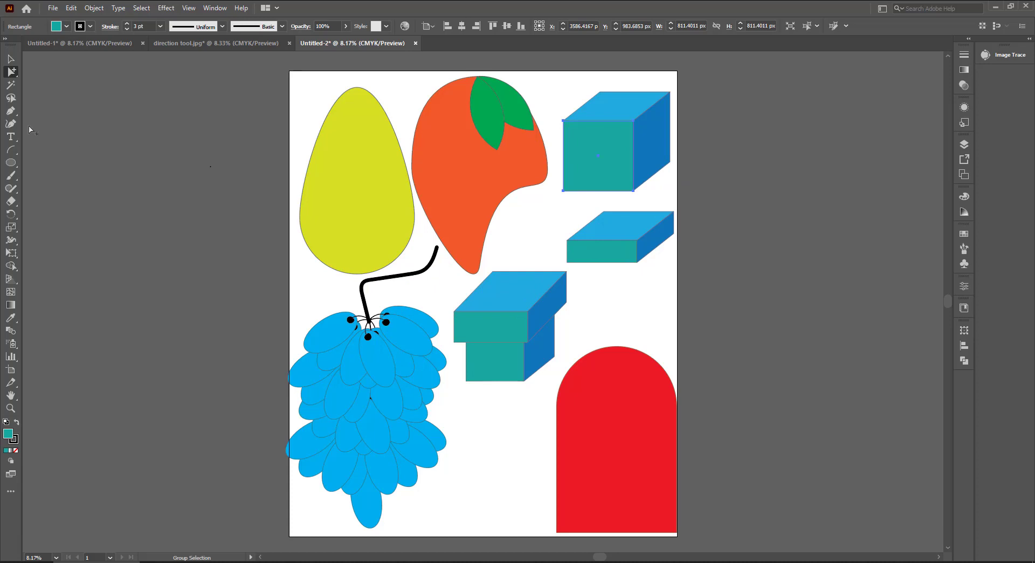
Activate the Selection tool and display the variants of the Direct Selection tool.
left_click(10, 60)
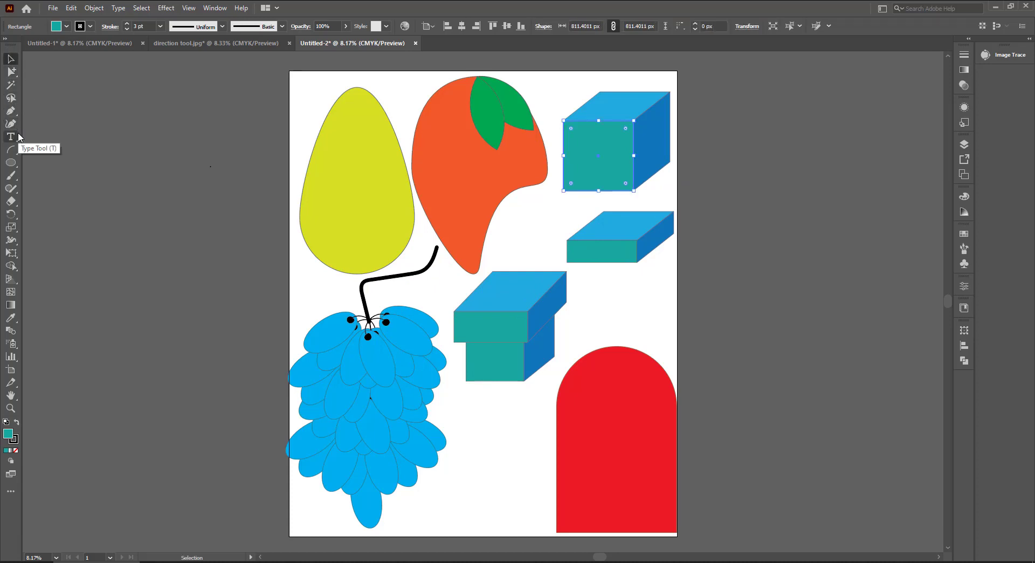
left_click_drag(11, 72, 77, 71)
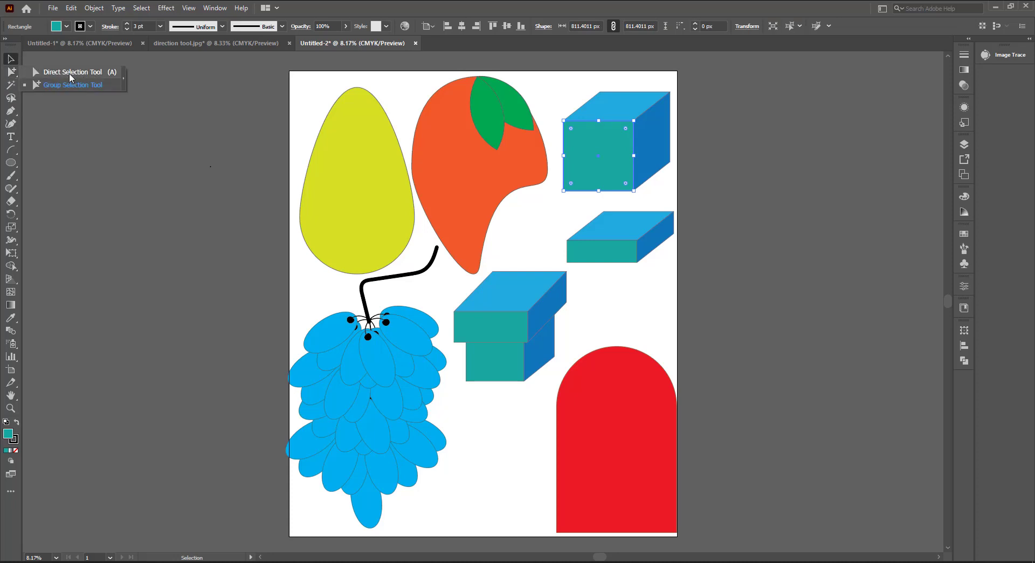